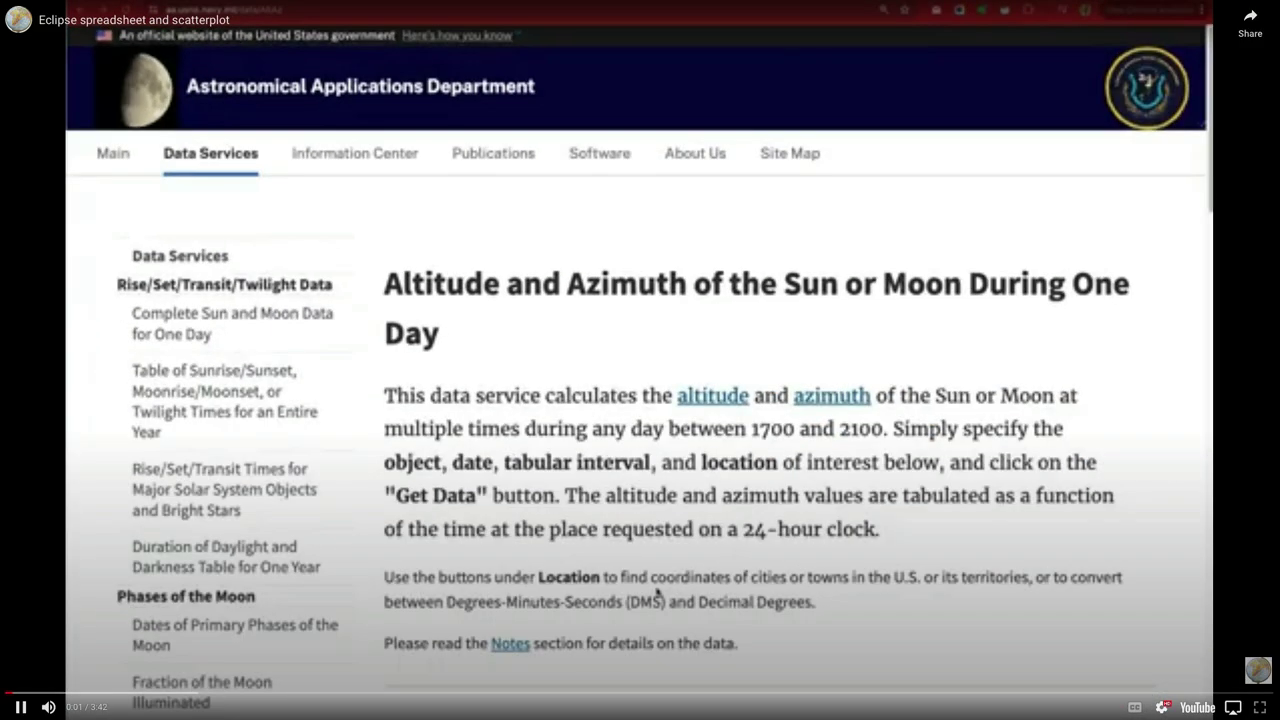
Scroll down the YouTube page while the eclipse scatterplot video plays
{"action": "scroll", "coordinate": [657, 595], "scroll_direction": "down", "scroll_amount": 3}
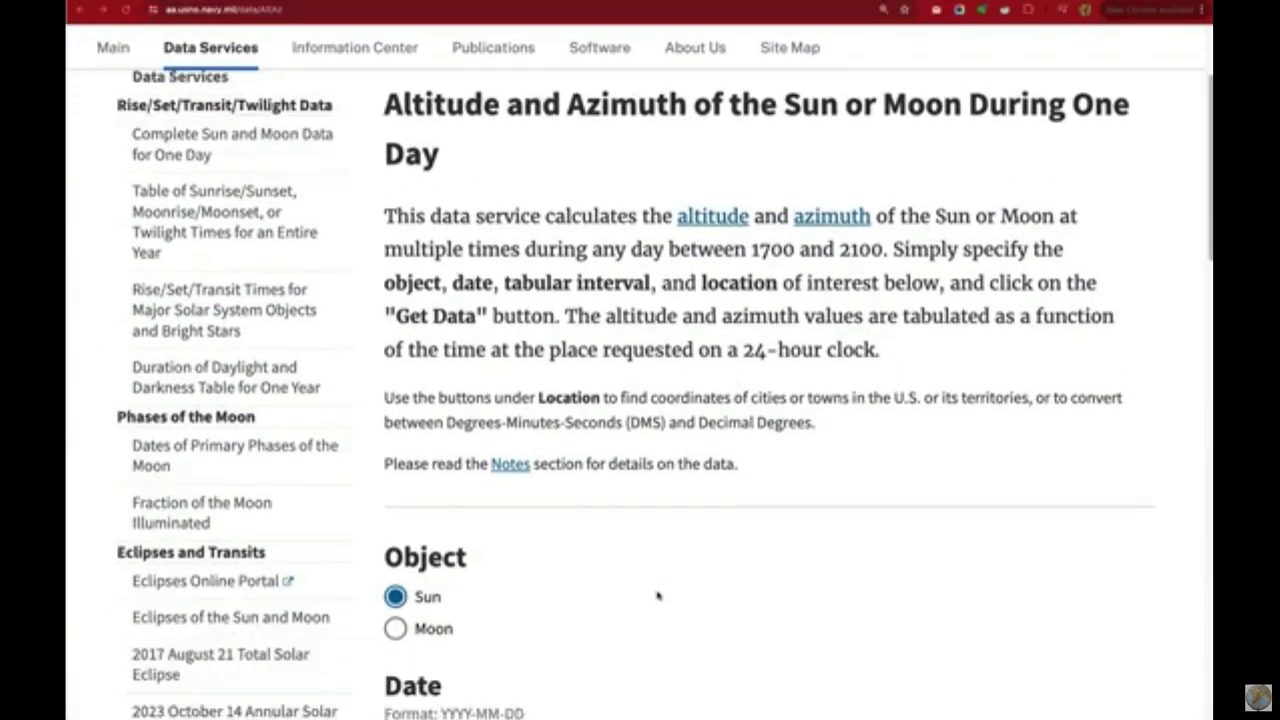
Set the USNO tabular interval to 20 minutes and request the Sun's altitude and azimuth table
{"action": "scroll", "coordinate": [657, 597], "scroll_direction": "down", "scroll_amount": 2}
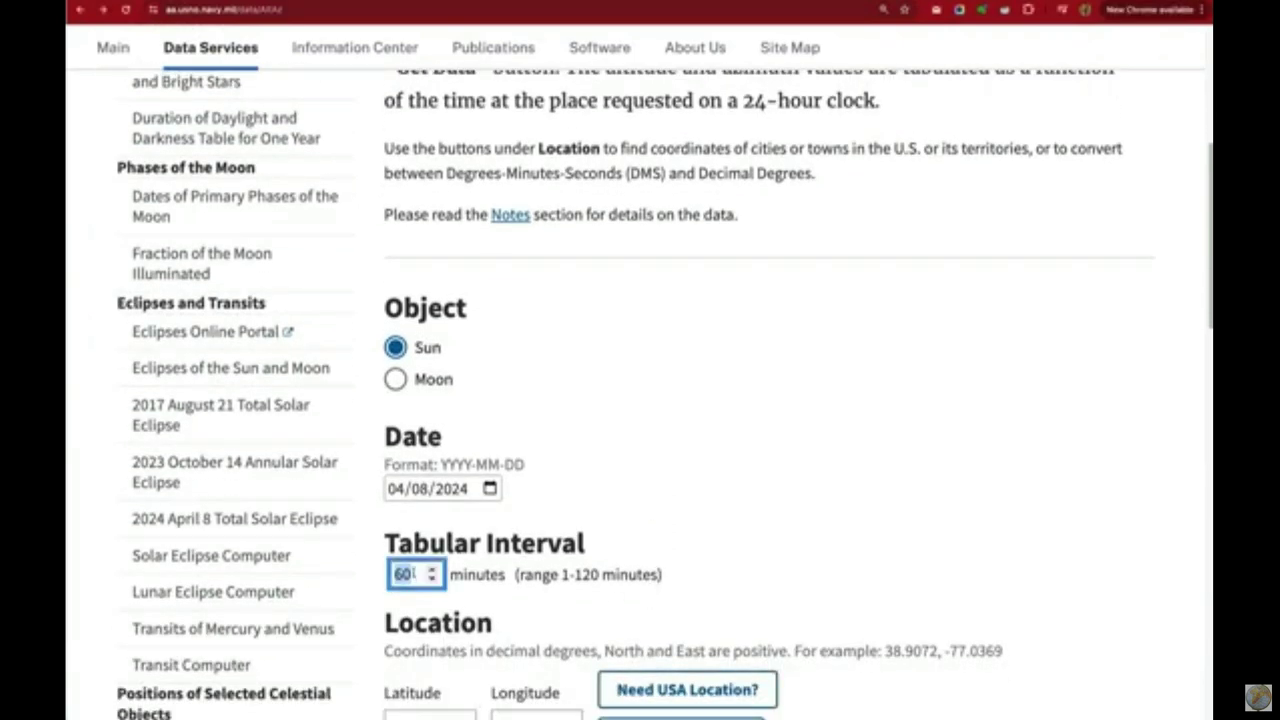
{"action": "key", "text": "BackSpace"}
{"action": "type", "text": "2"}
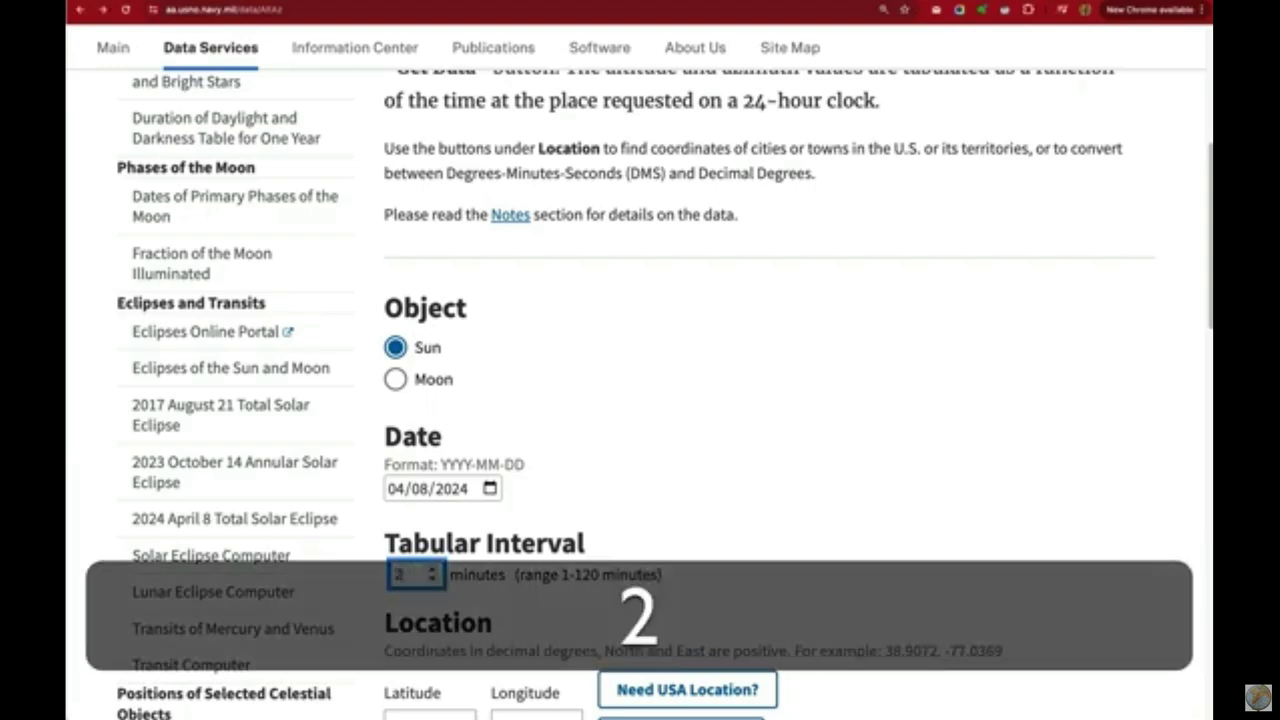
{"action": "type", "text": "0"}
{"action": "scroll", "coordinate": [575, 590], "scroll_direction": "down", "scroll_amount": 3}
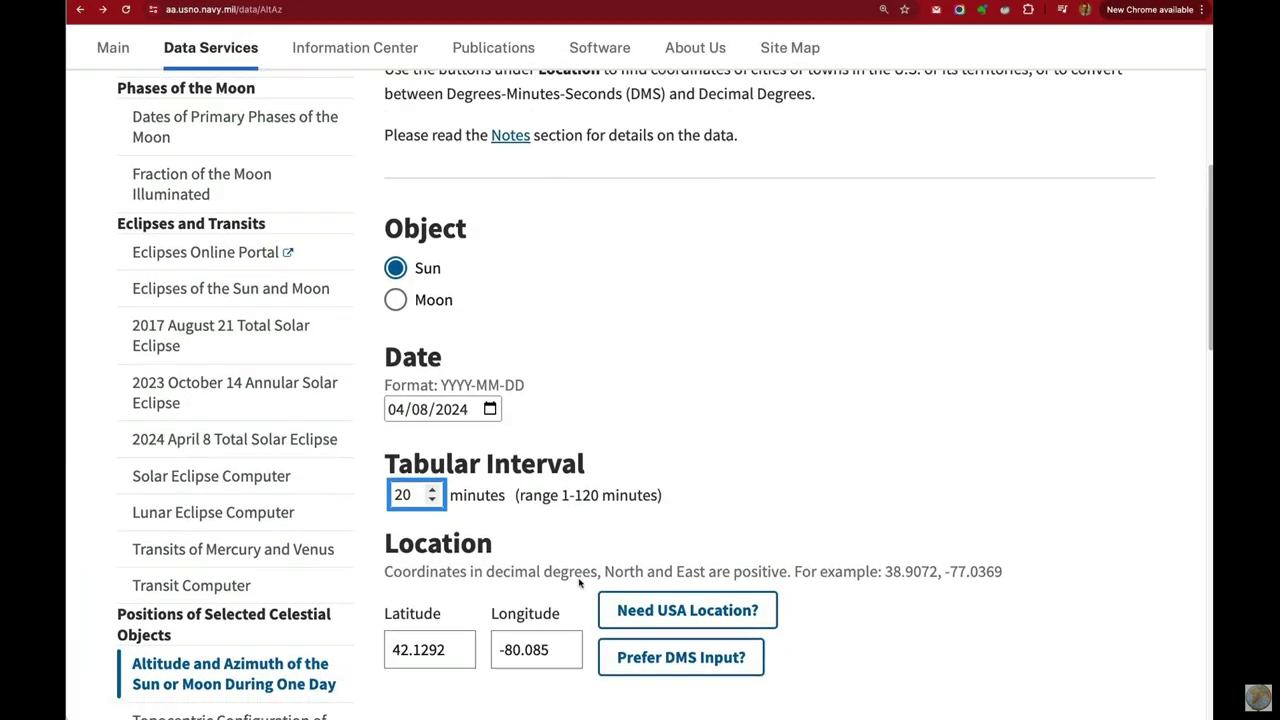
{"action": "scroll", "coordinate": [485, 620], "scroll_direction": "down", "scroll_amount": 5}
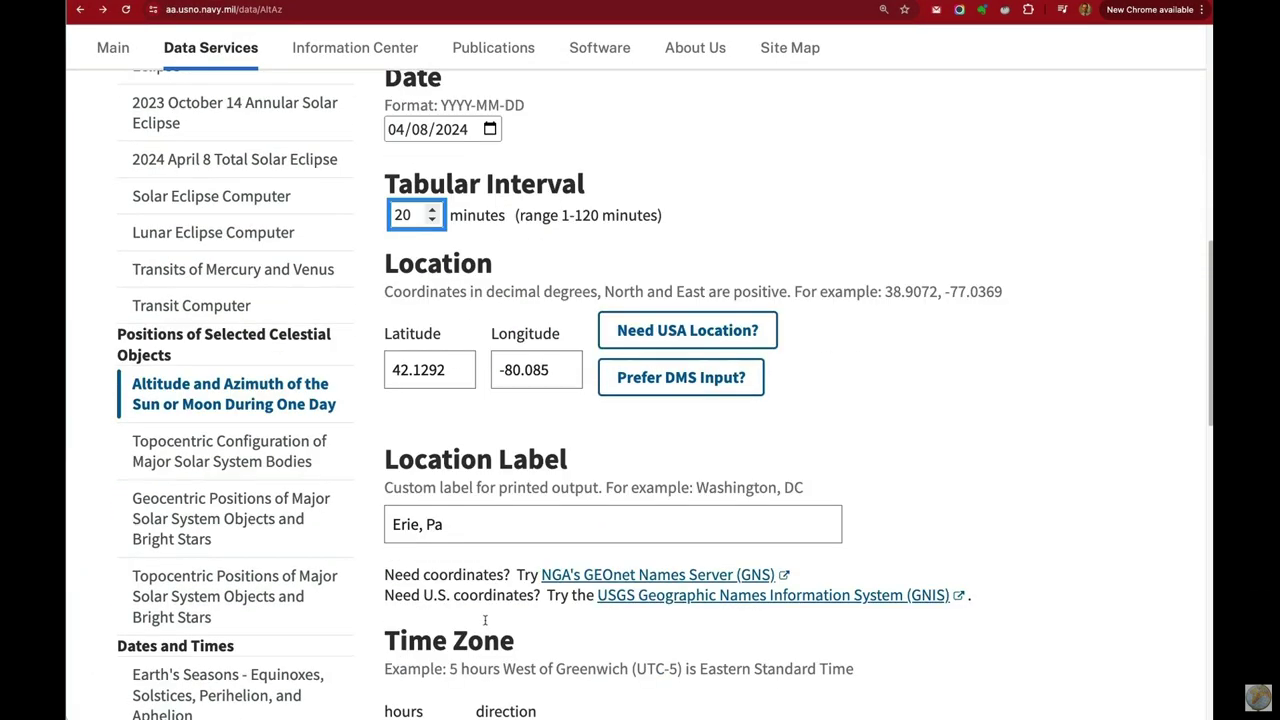
{"action": "left_click", "coordinate": [432, 570]}
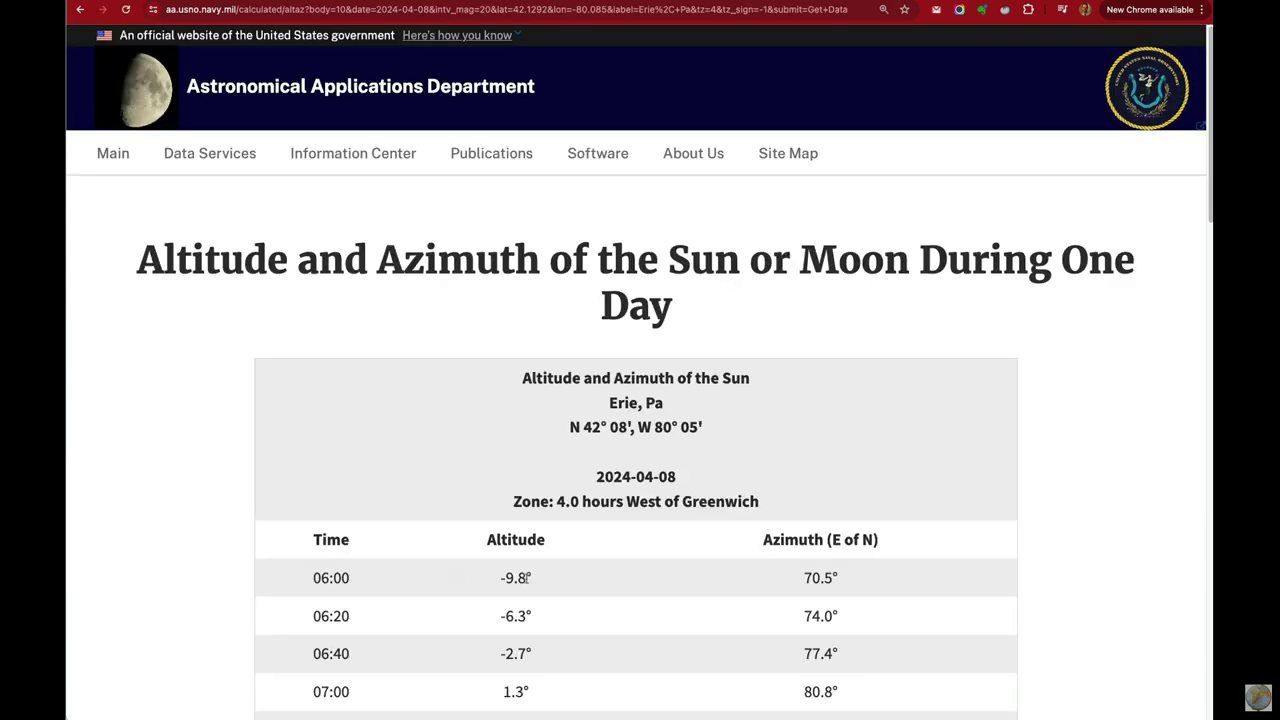
Copy the Sun table rows from 14:00 through 17:00
{"action": "scroll", "coordinate": [485, 540], "scroll_direction": "down", "scroll_amount": 5}
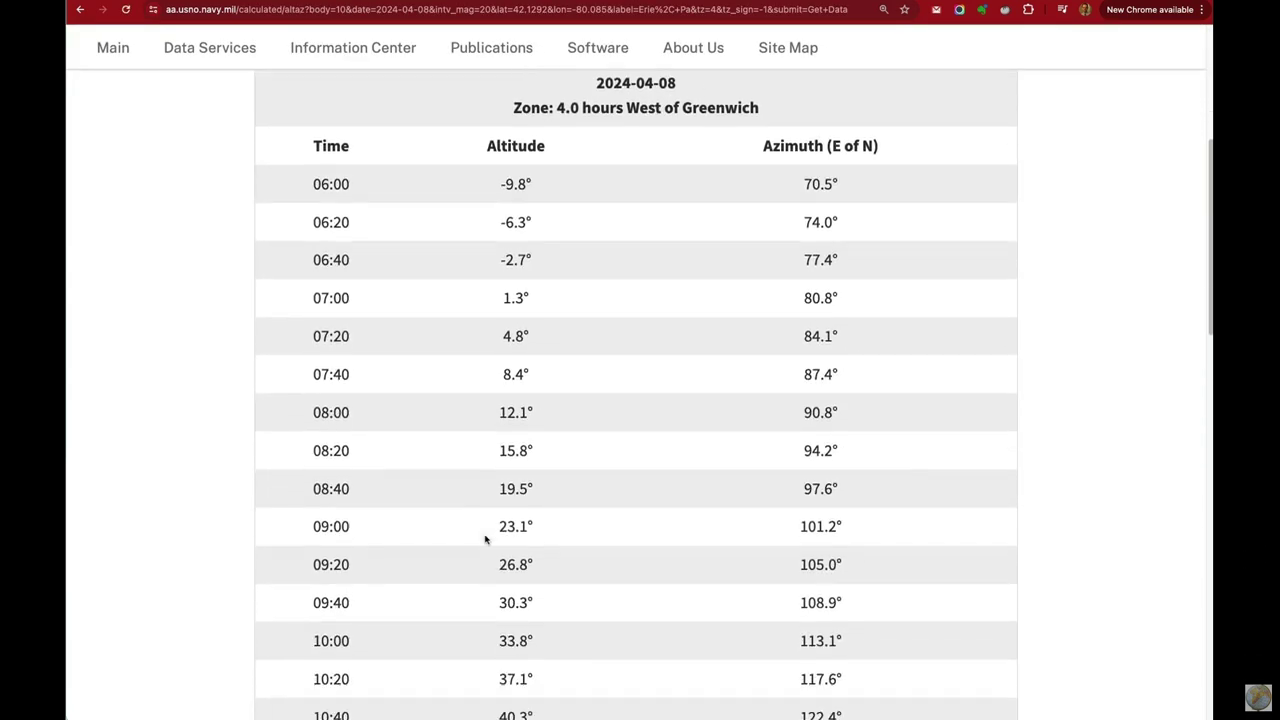
{"action": "scroll", "coordinate": [485, 540], "scroll_direction": "down", "scroll_amount": 8}
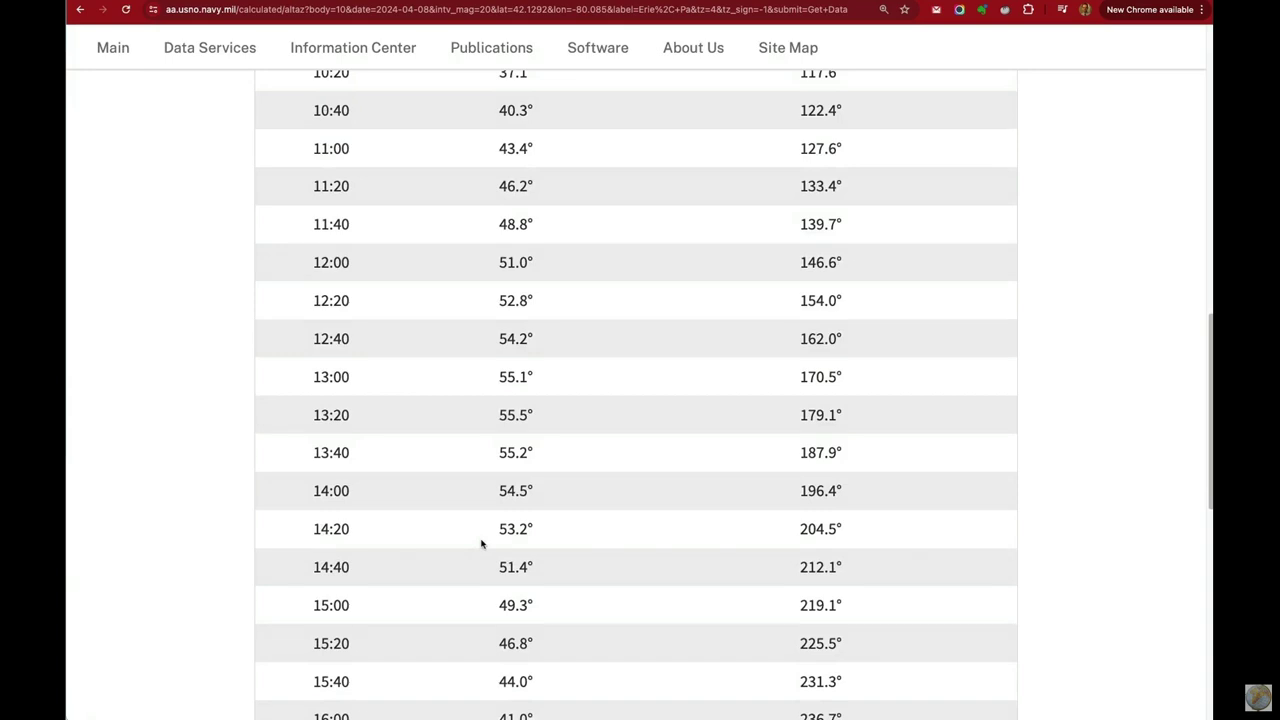
{"action": "scroll", "coordinate": [481, 544], "scroll_direction": "down", "scroll_amount": 6}
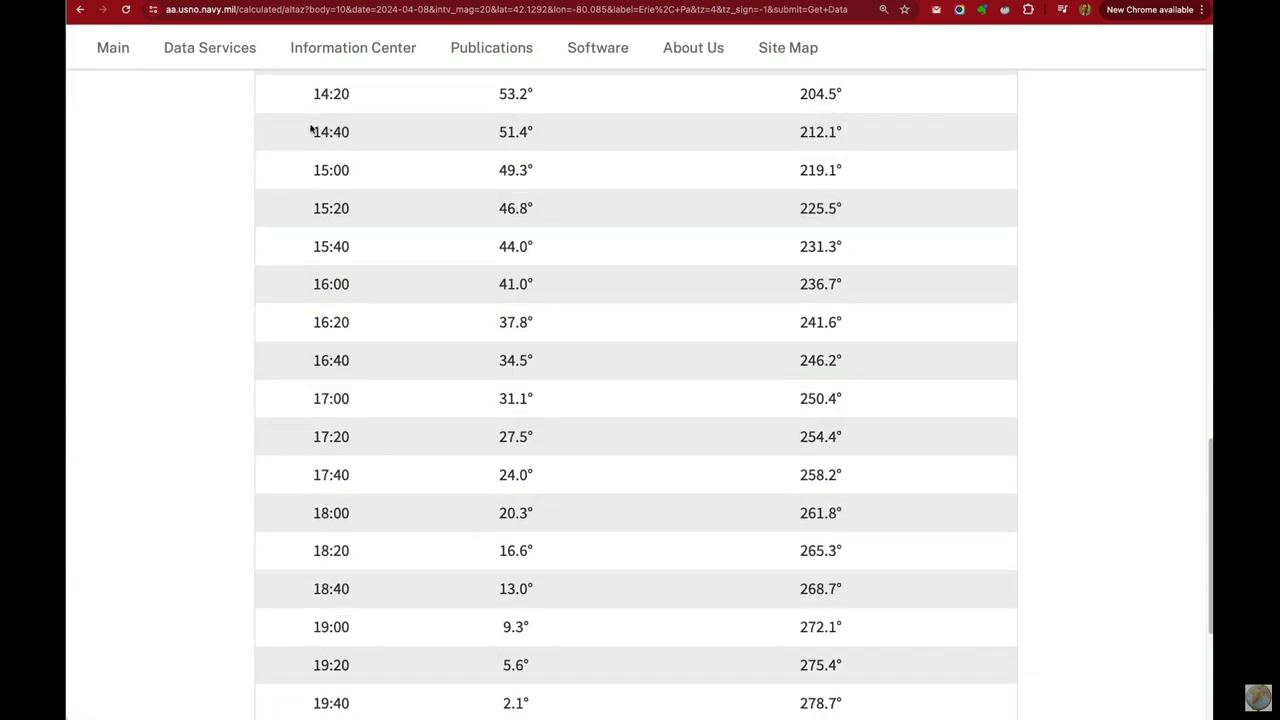
{"action": "scroll", "coordinate": [404, 275], "scroll_direction": "up", "scroll_amount": 1}
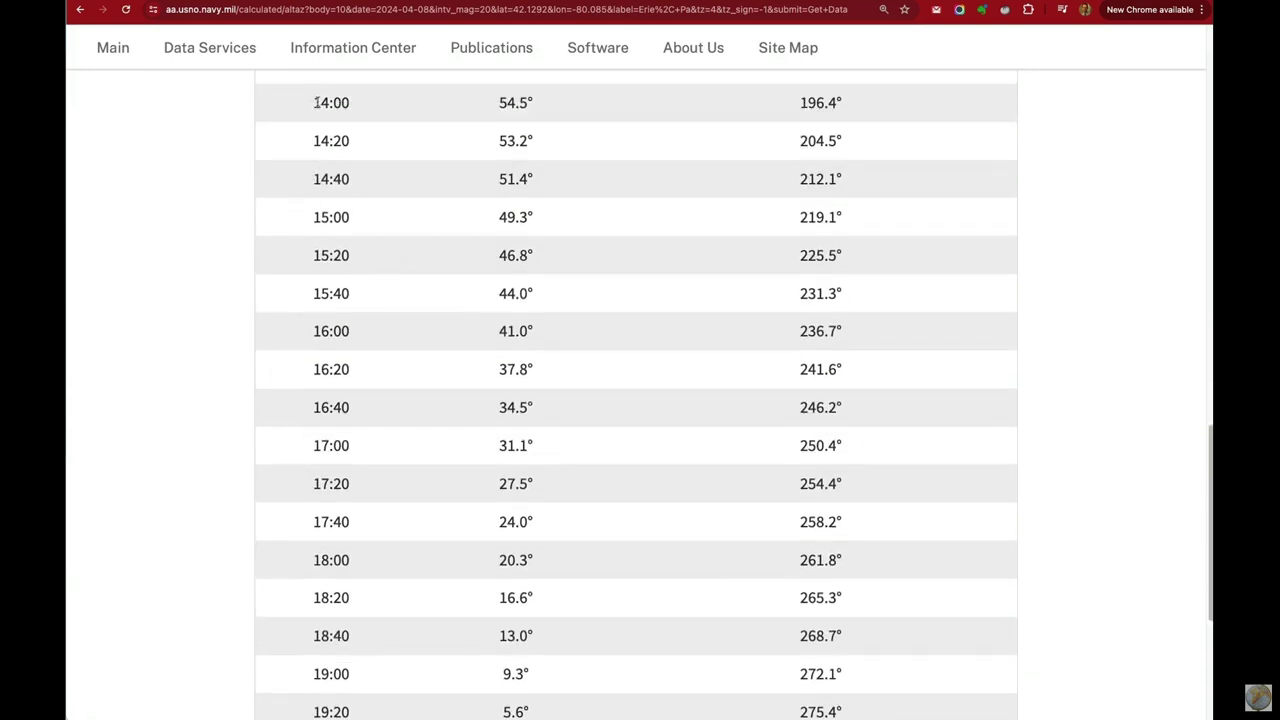
{"action": "left_click_drag", "start_coordinate": [419, 131], "coordinate": [882, 452]}
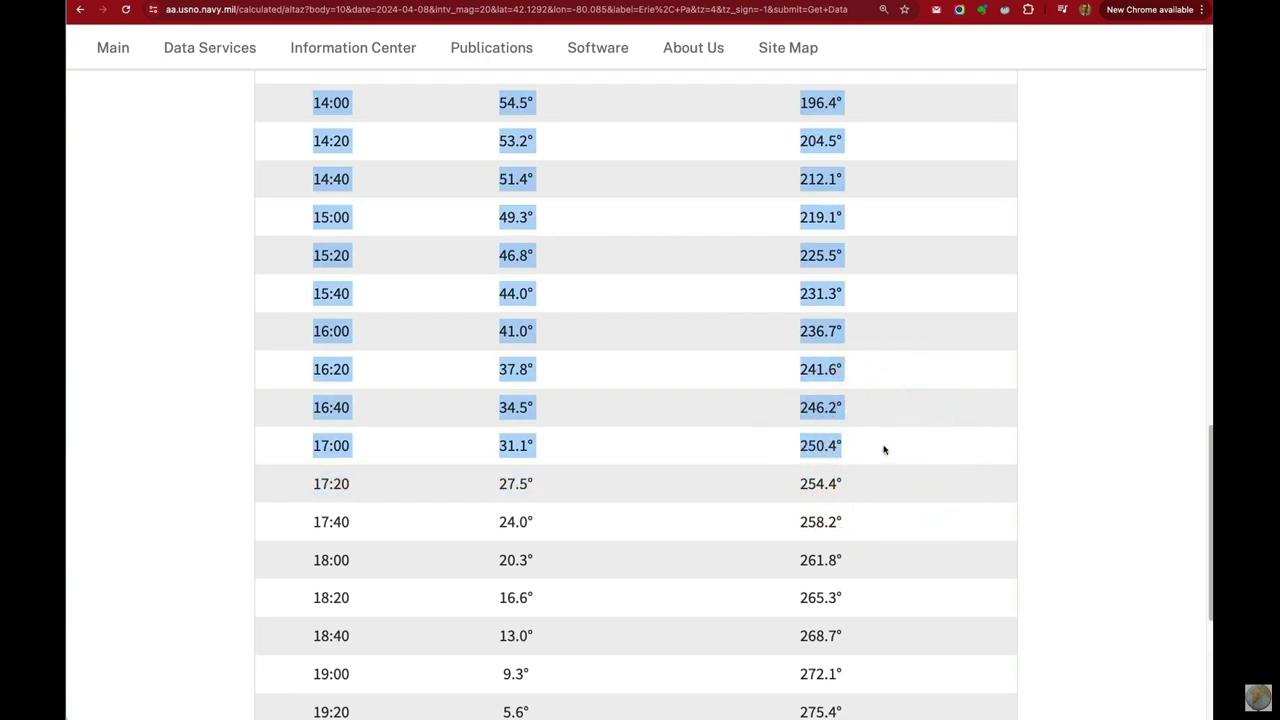
{"action": "key", "text": "super+c"}
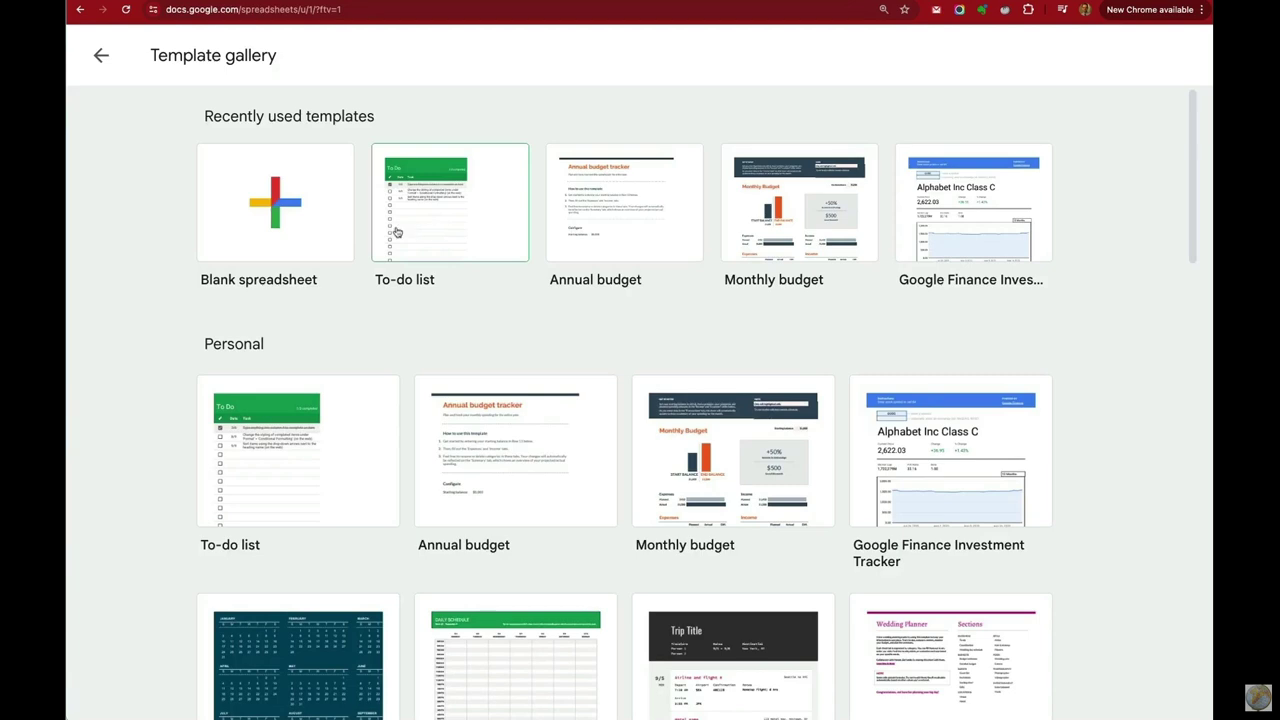
Paste the copied Sun rows into cell A2 of a new blank spreadsheet
{"action": "left_click", "coordinate": [289, 216]}
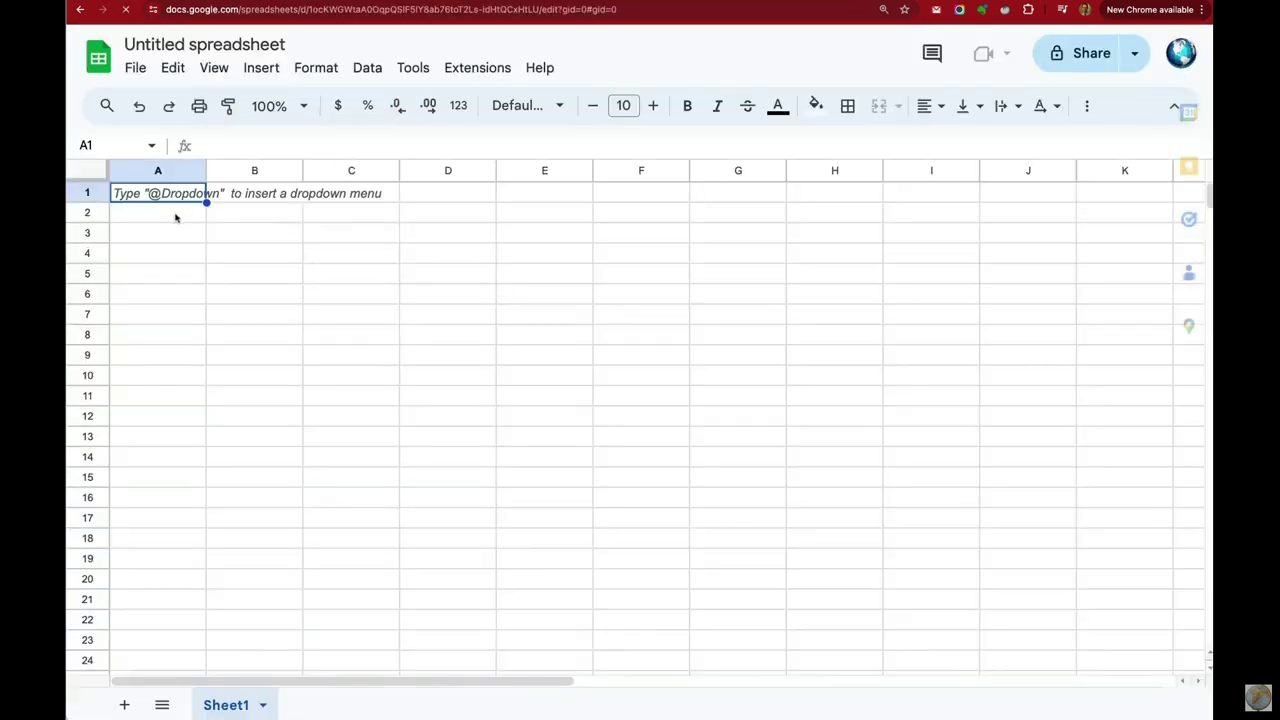
{"action": "left_click", "coordinate": [175, 213]}
{"action": "key", "text": "super+v"}
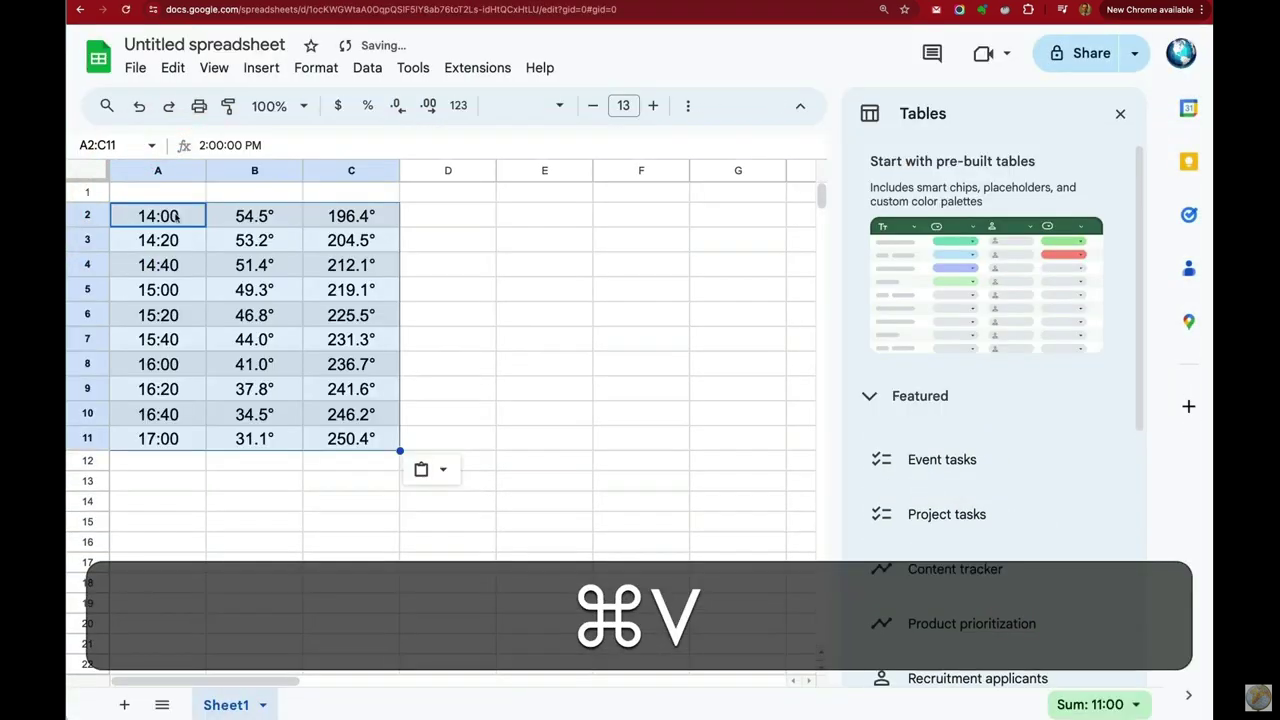
Add the headers 'Sun Elevation' in B1 and 'Azimuth' in C1
{"action": "left_click", "coordinate": [260, 194]}
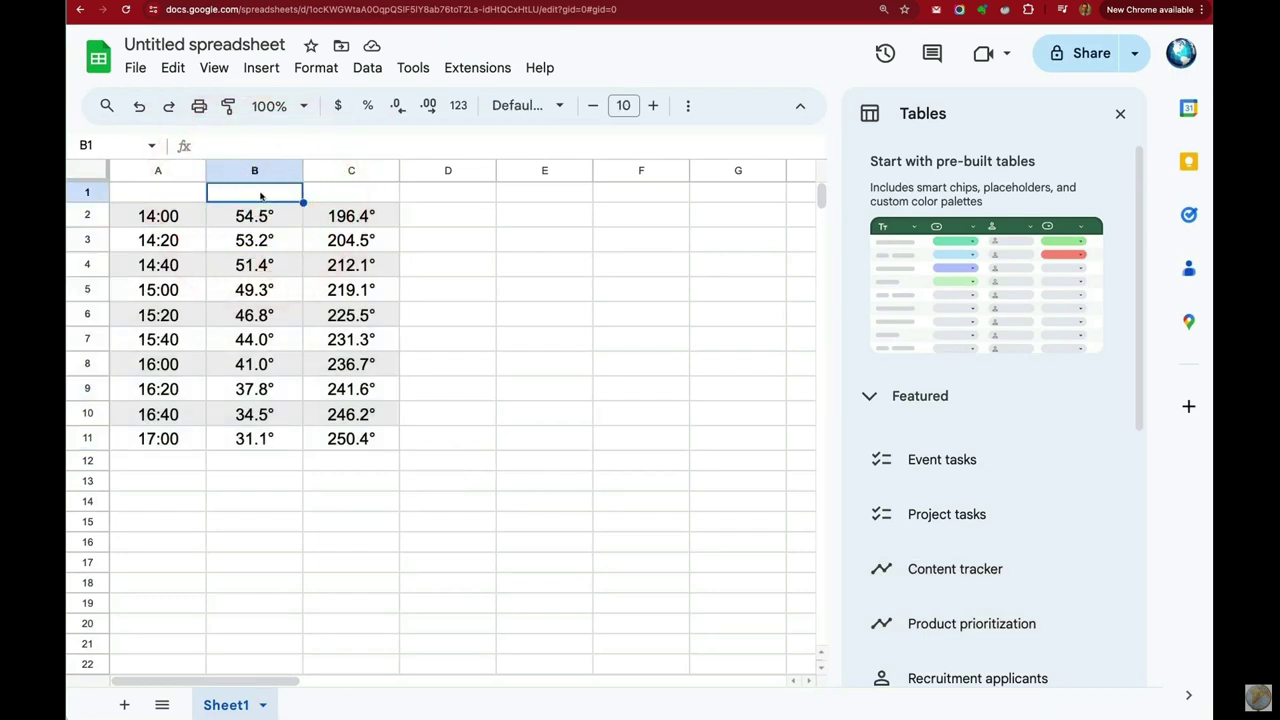
{"action": "type", "text": "M"}
{"action": "key", "text": "shift+BackSpace"}
{"action": "type", "text": "Sun Elevation"}
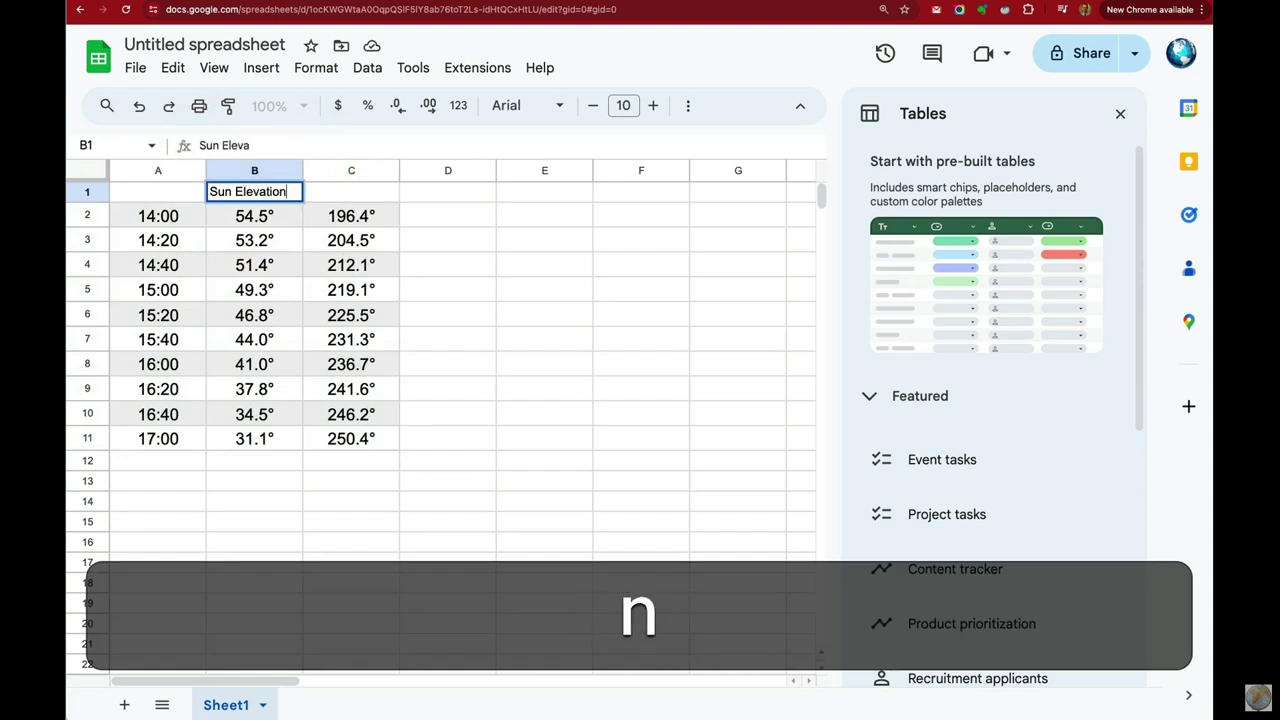
{"action": "key", "text": "Tab"}
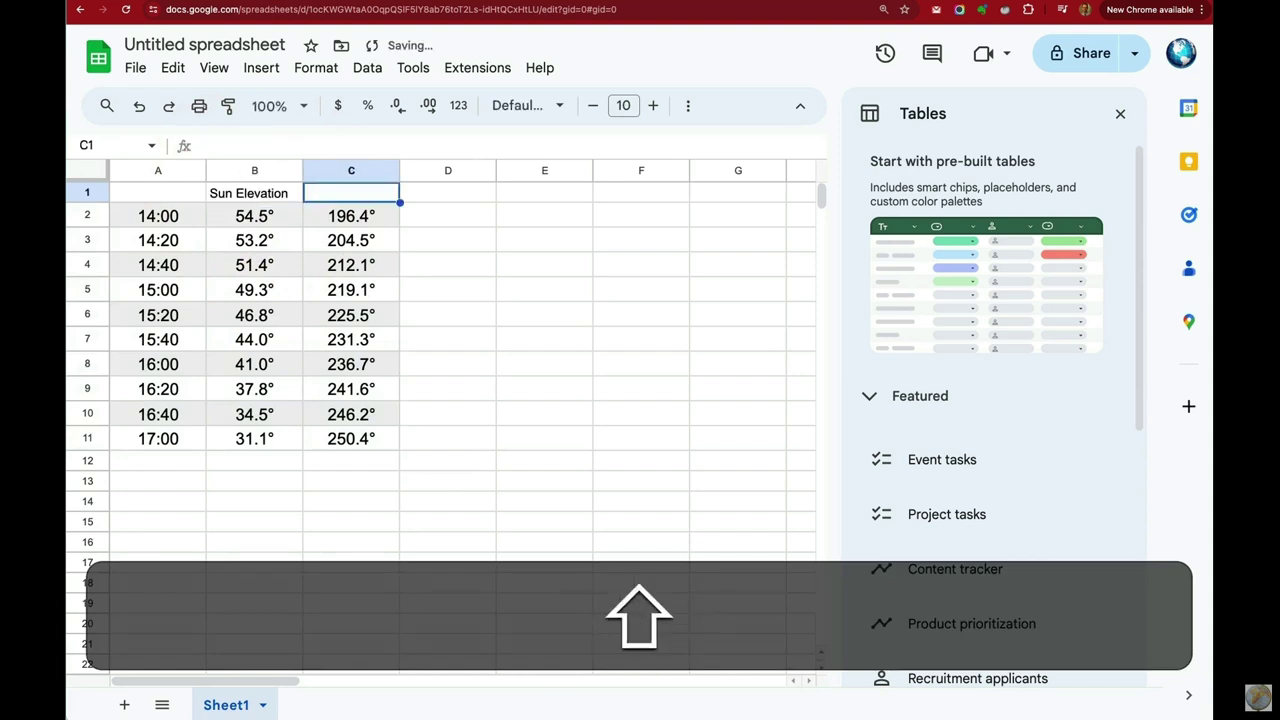
{"action": "type", "text": "Azimuth"}
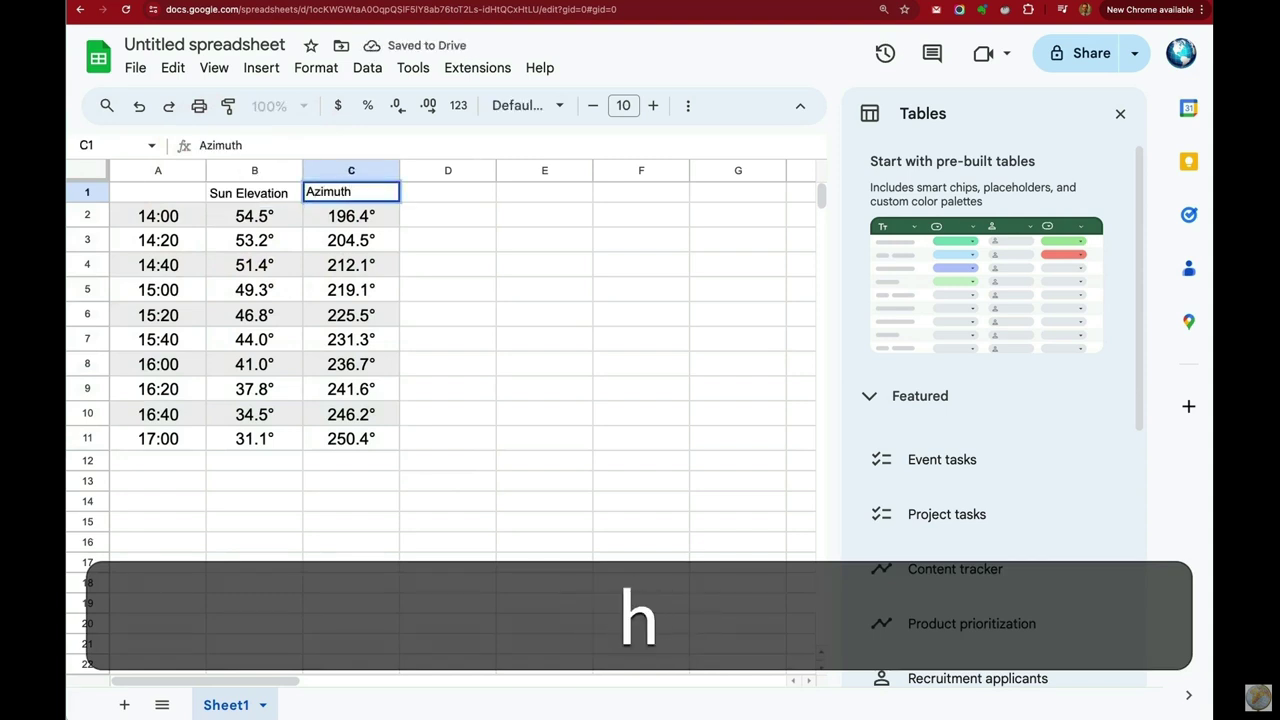
{"action": "key", "text": "Return"}
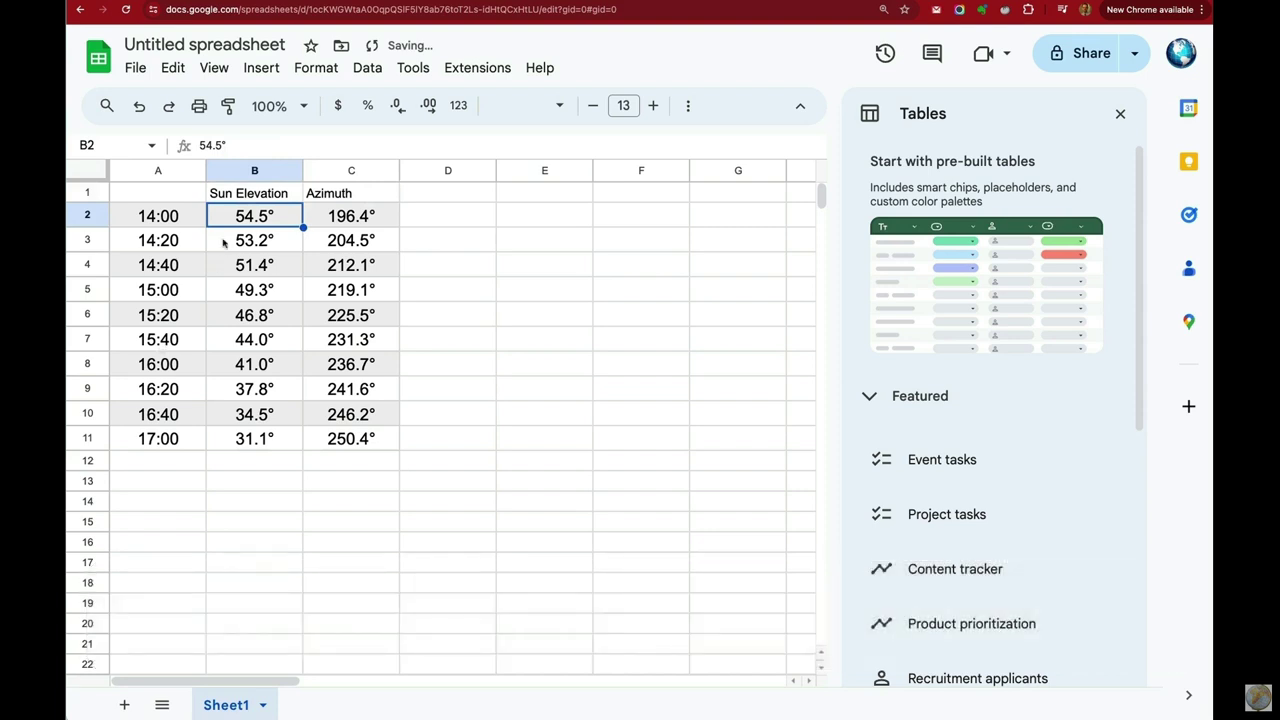
{"action": "key", "text": "Up"}
Move the Sun Elevation column B1:B11 to column D and return to the USNO tab
{"action": "left_click_drag", "start_coordinate": [262, 438], "coordinate": [276, 187]}
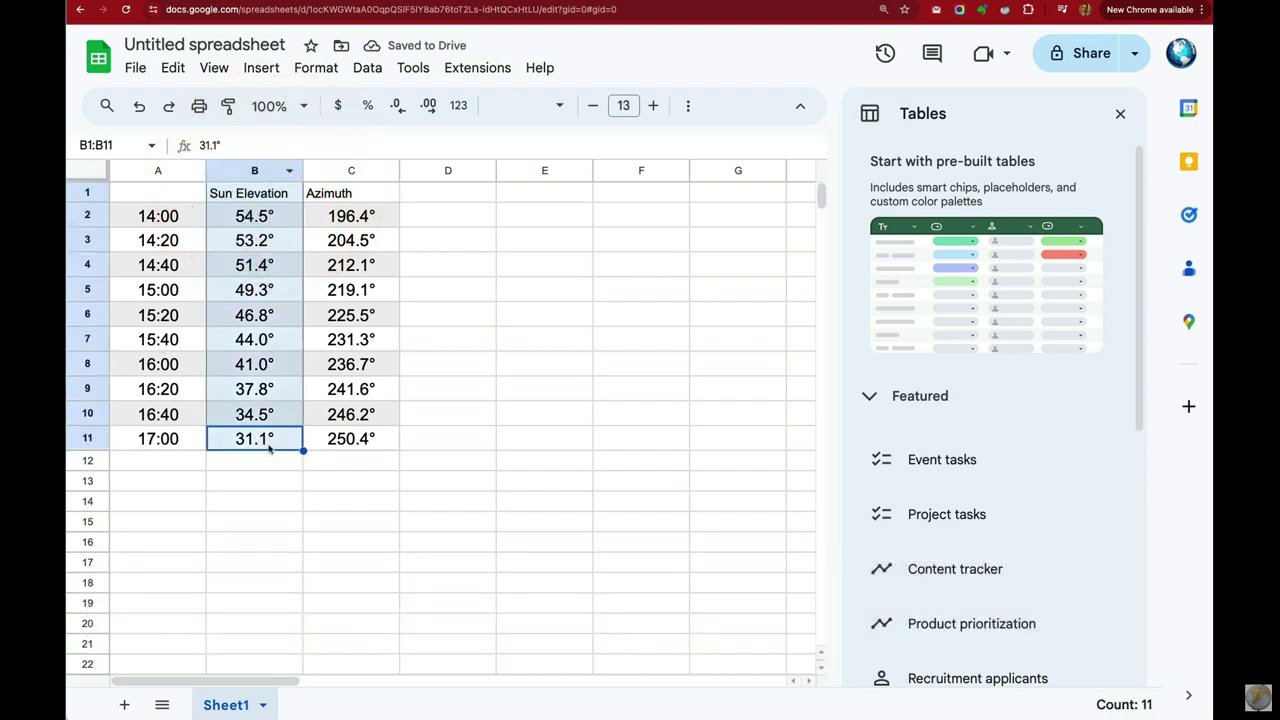
{"action": "left_click_drag", "start_coordinate": [268, 447], "coordinate": [450, 455]}
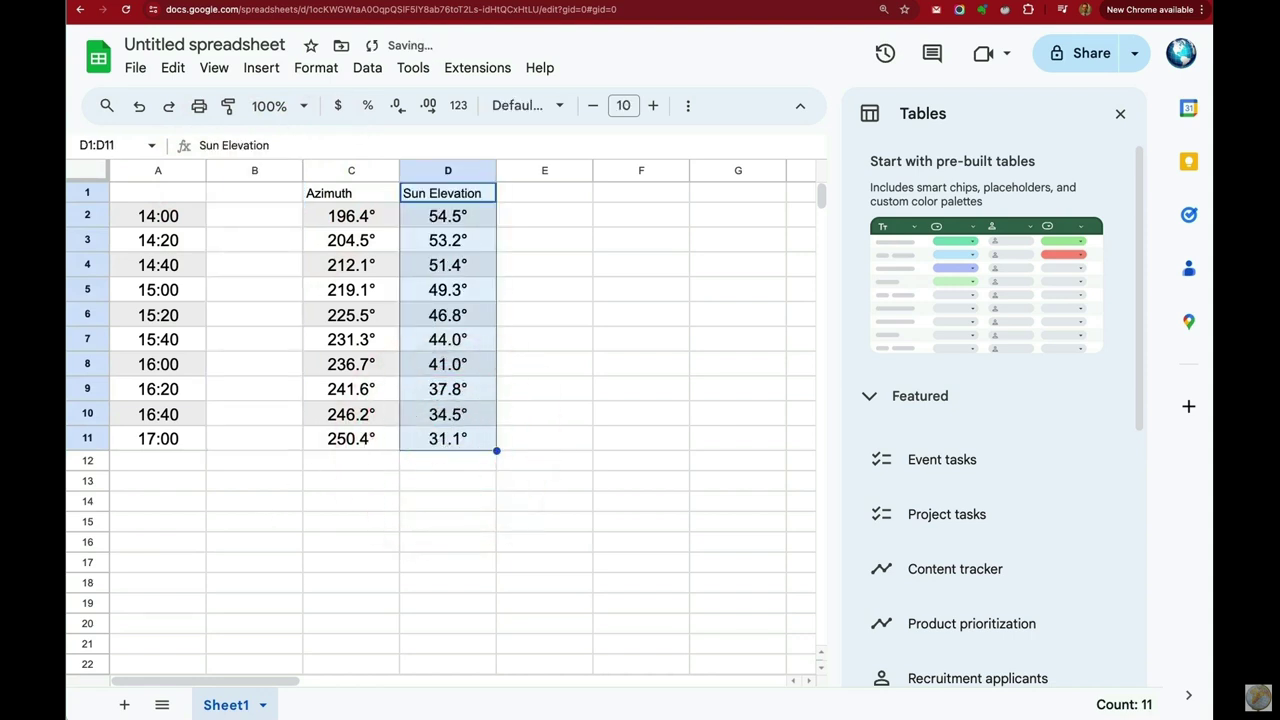
{"action": "key", "text": "ctrl+shift+Tab"}
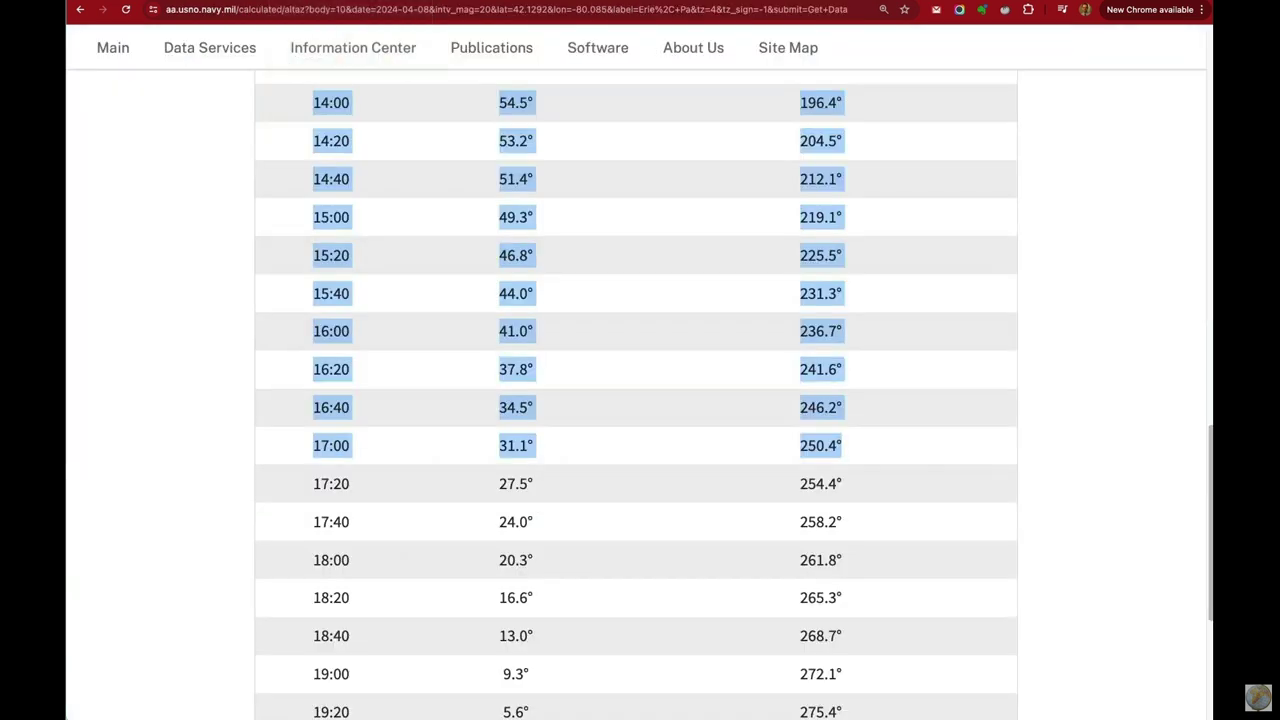
Switch the USNO object to the Moon and generate its altitude and azimuth table
{"action": "left_click", "coordinate": [79, 12]}
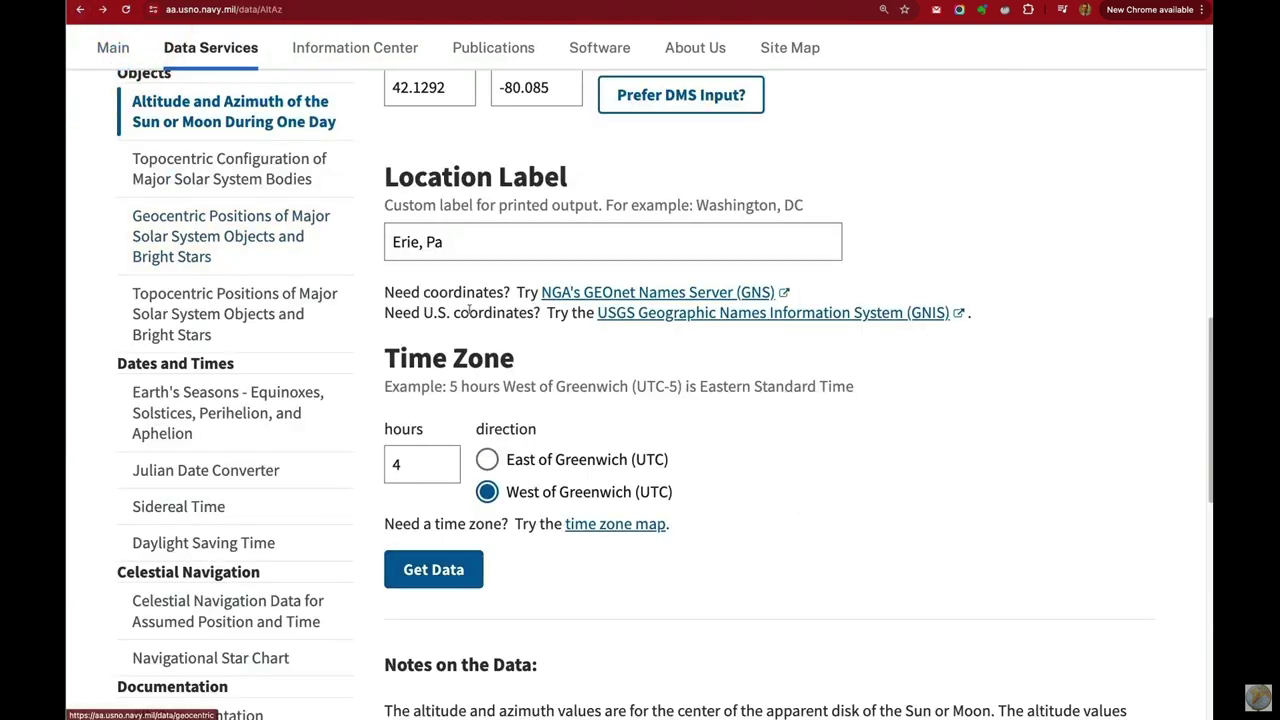
{"action": "scroll", "coordinate": [480, 318], "scroll_direction": "up", "scroll_amount": 3}
{"action": "scroll", "coordinate": [491, 263], "scroll_direction": "up", "scroll_amount": 3}
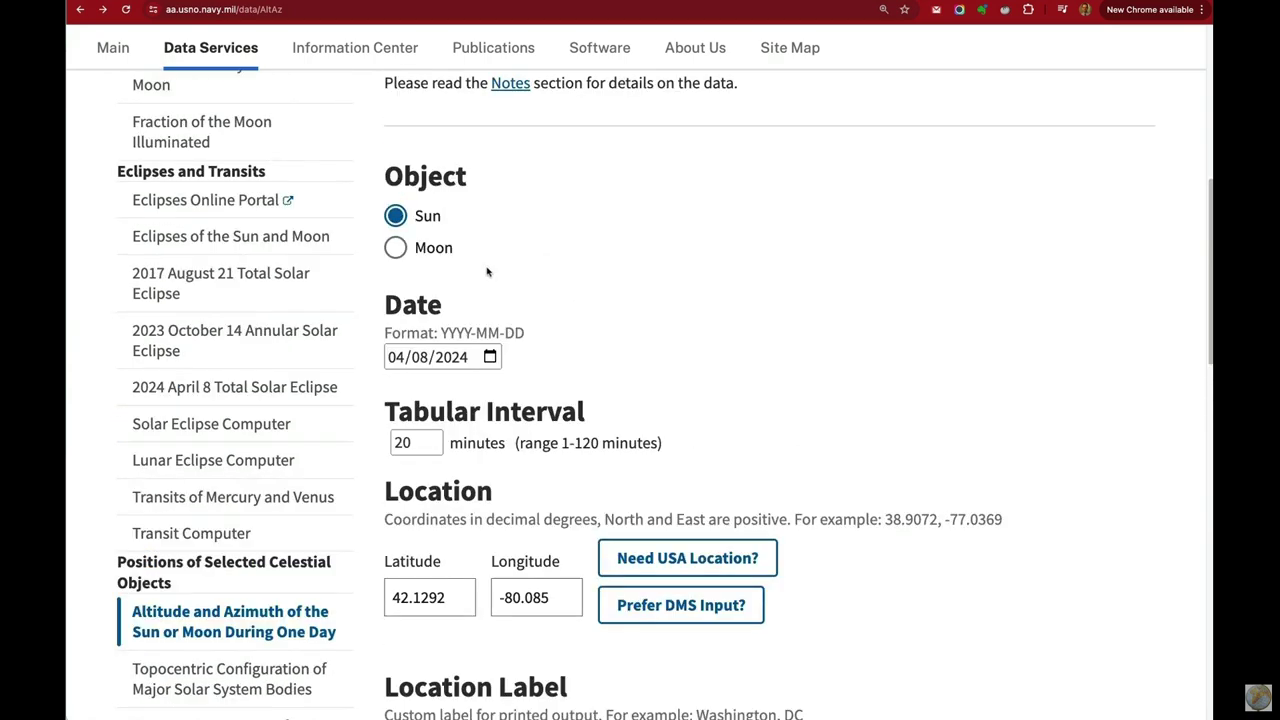
{"action": "left_click", "coordinate": [395, 305]}
{"action": "scroll", "coordinate": [529, 347], "scroll_direction": "down", "scroll_amount": 6}
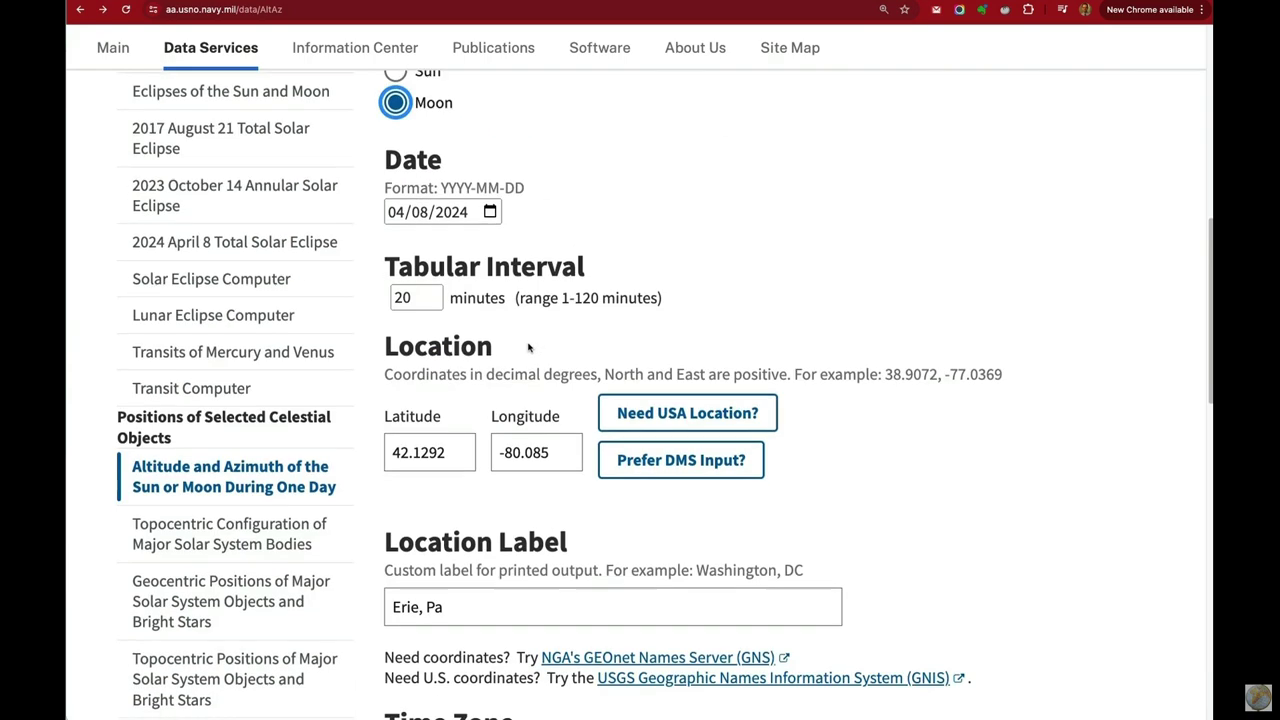
{"action": "left_click", "coordinate": [445, 550]}
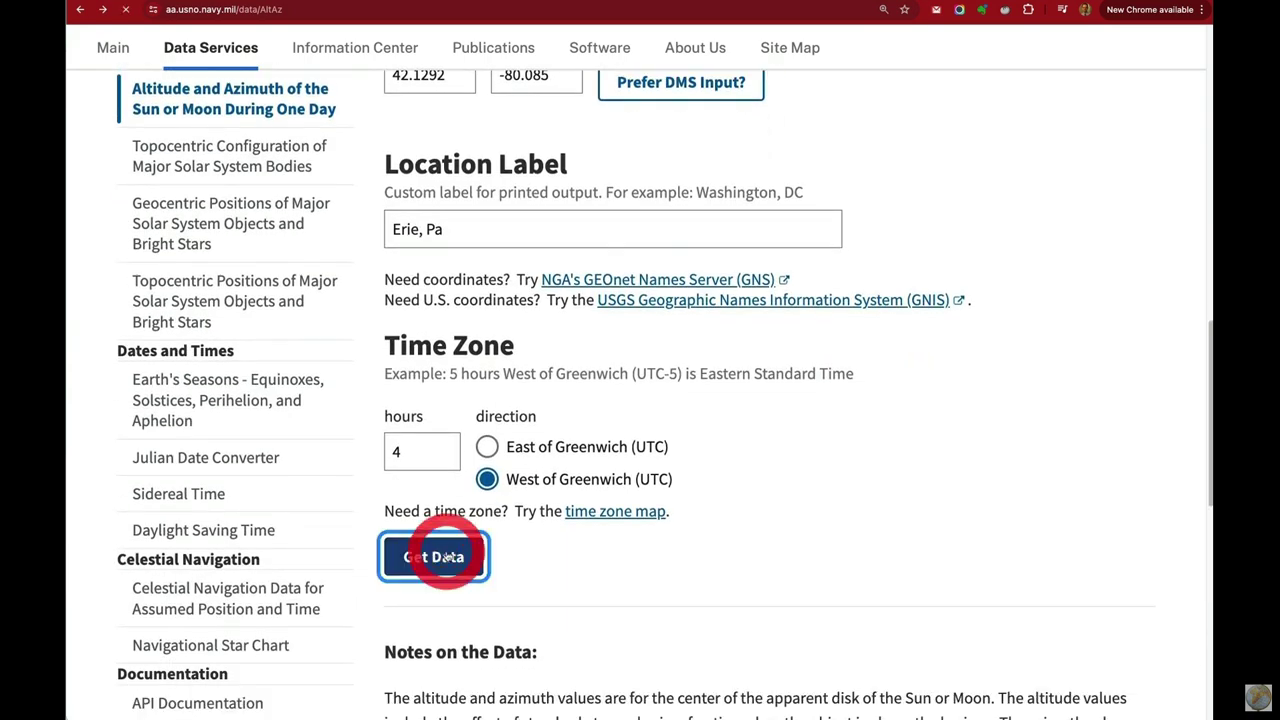
Copy the Moon table rows from 14:00 through 17:00
{"action": "scroll", "coordinate": [520, 396], "scroll_direction": "down", "scroll_amount": 10}
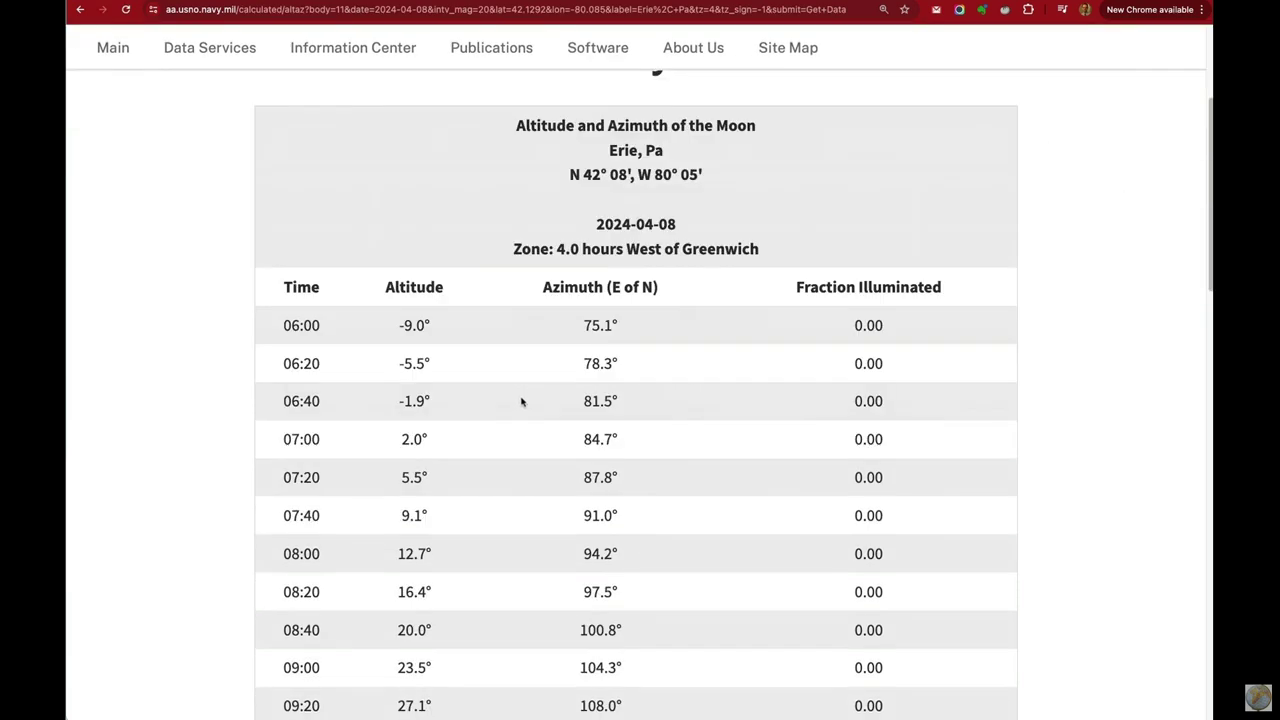
{"action": "scroll", "coordinate": [519, 394], "scroll_direction": "down", "scroll_amount": 3}
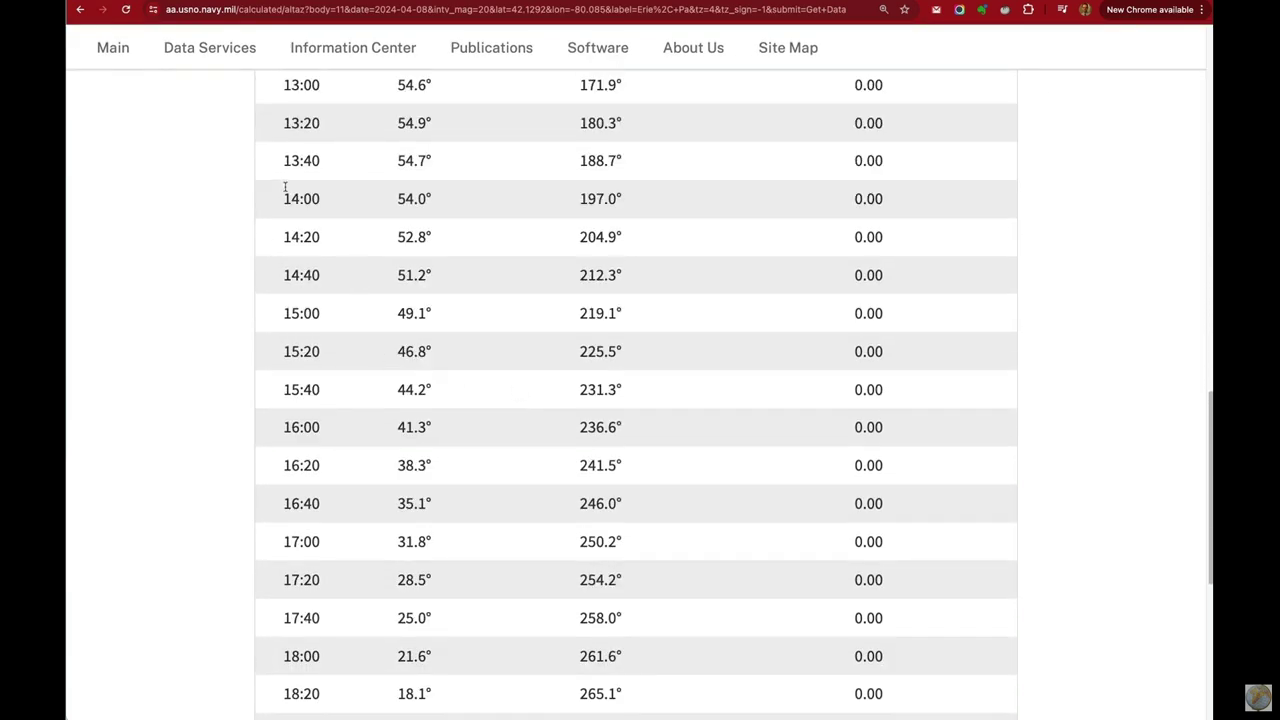
{"action": "left_click_drag", "start_coordinate": [285, 198], "coordinate": [976, 545]}
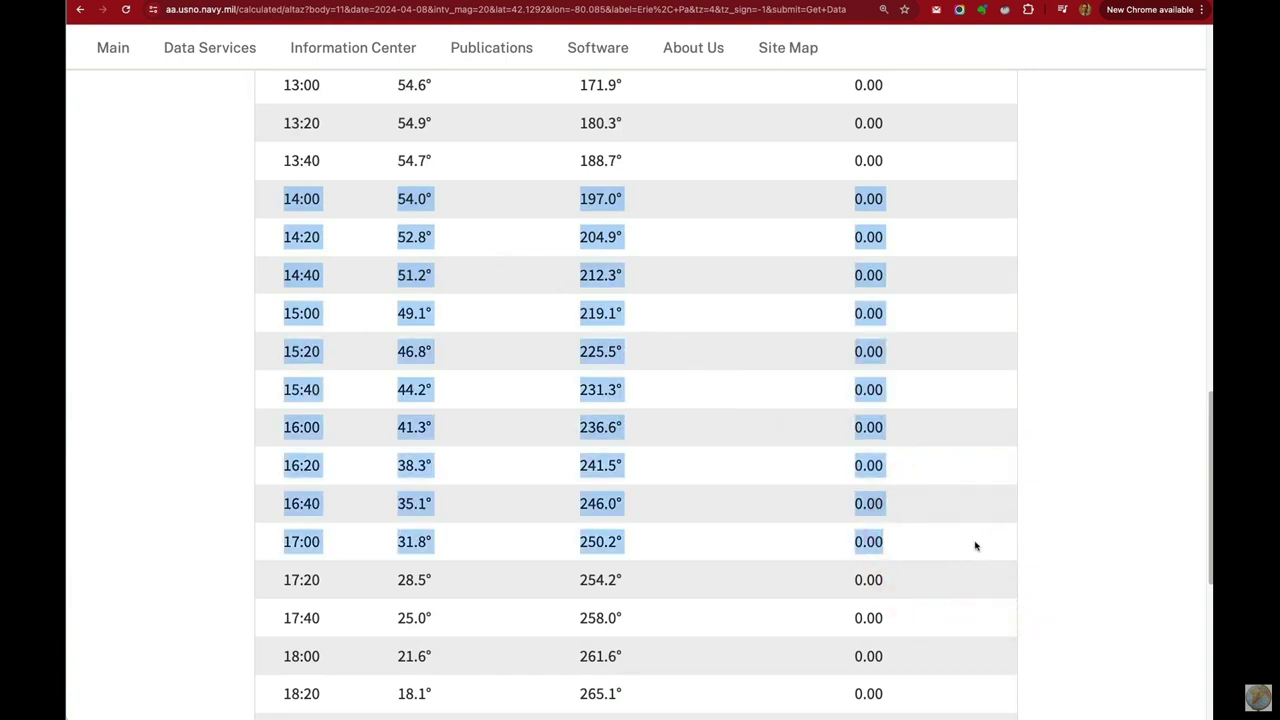
{"action": "key", "text": "super"}
{"action": "key", "text": "super+c"}
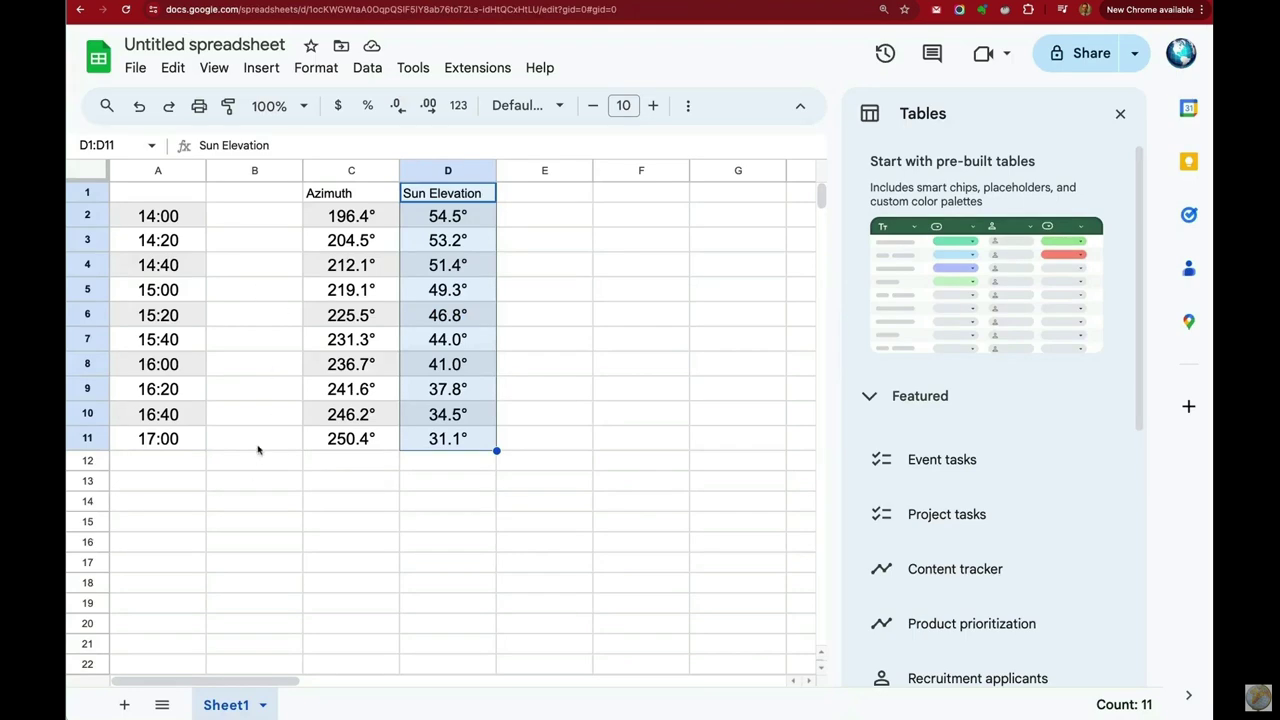
Paste the Moon rows into the sheet starting at A12
{"action": "left_click", "coordinate": [172, 463]}
{"action": "key", "text": "super+v"}
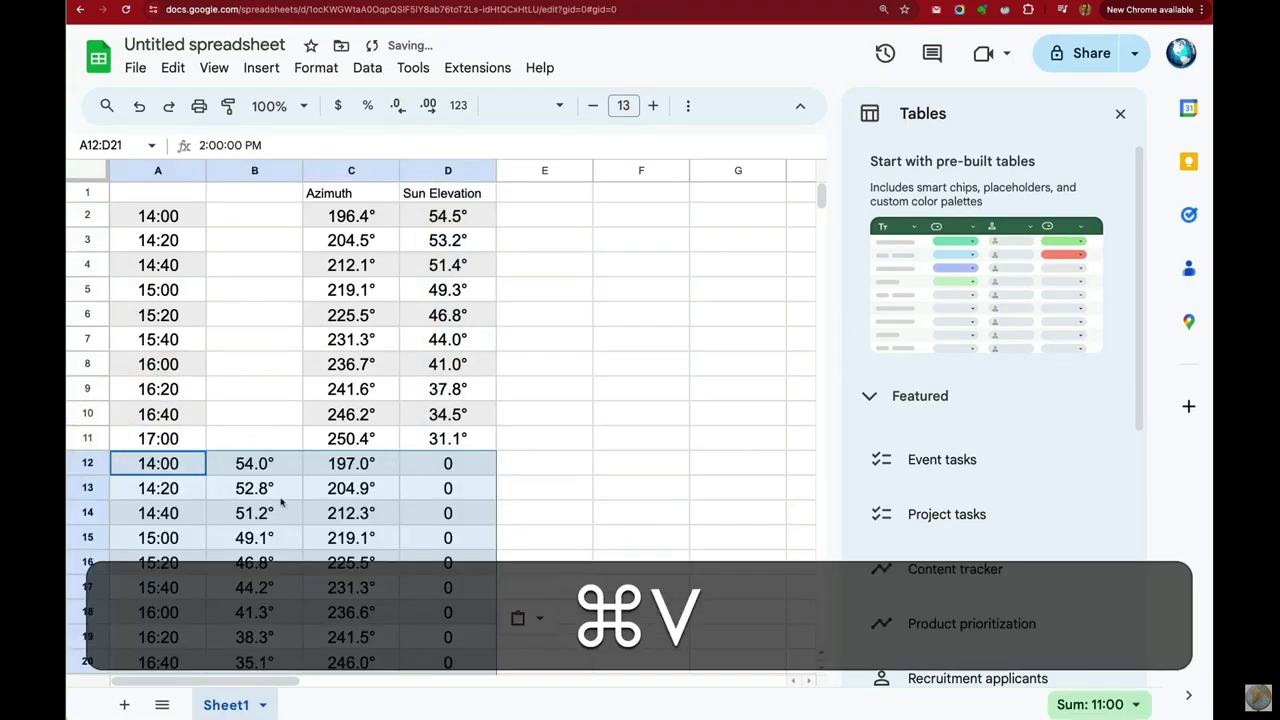
{"action": "scroll", "coordinate": [499, 483], "scroll_direction": "down", "scroll_amount": 5}
{"action": "scroll", "coordinate": [505, 478], "scroll_direction": "up", "scroll_amount": 1}
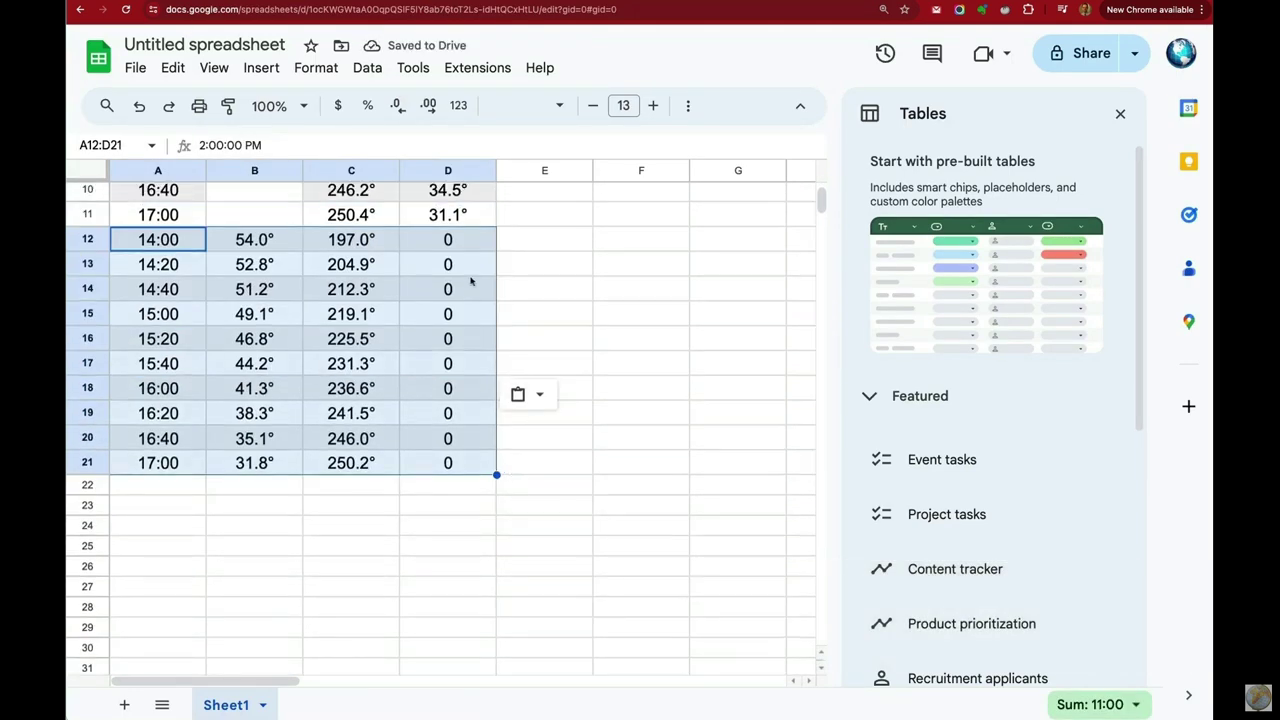
{"action": "left_click", "coordinate": [538, 282]}
Clear the zeros in D12:D21 and move the Moon elevations from B12:B21 to column E
{"action": "left_click_drag", "start_coordinate": [448, 240], "coordinate": [467, 465]}
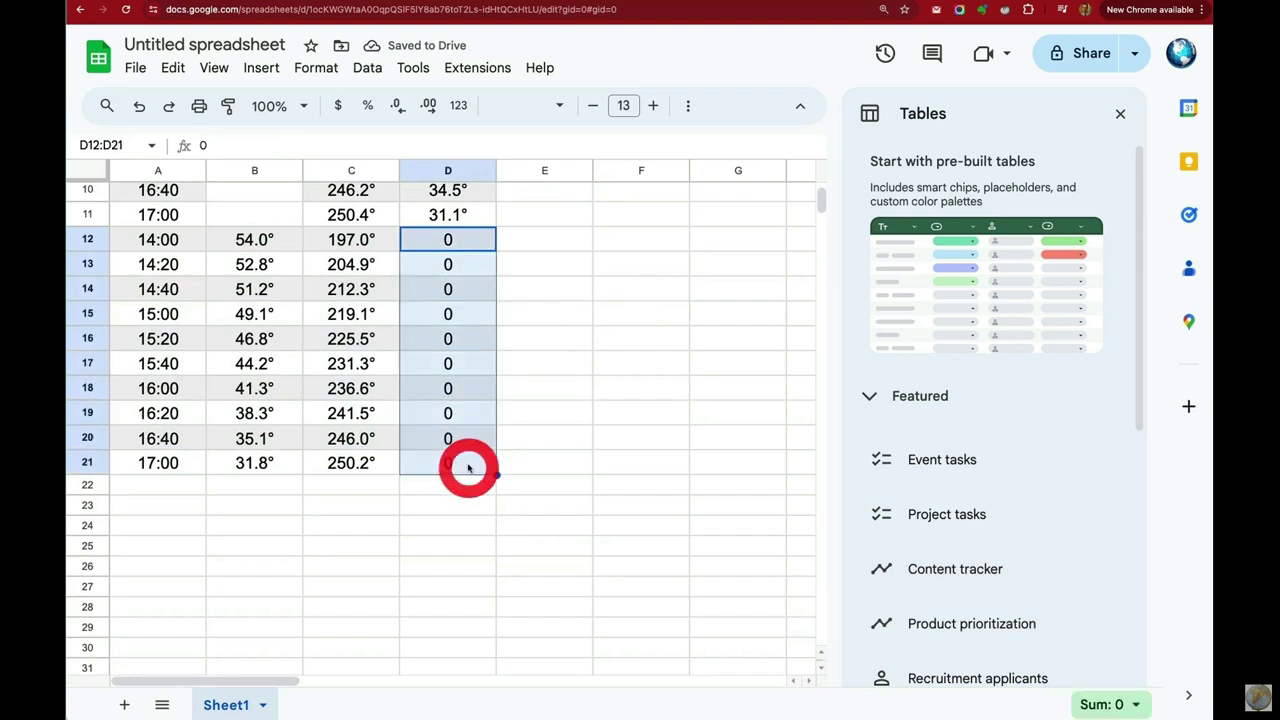
{"action": "key", "text": "BackSpace"}
{"action": "left_click_drag", "start_coordinate": [243, 248], "coordinate": [516, 462]}
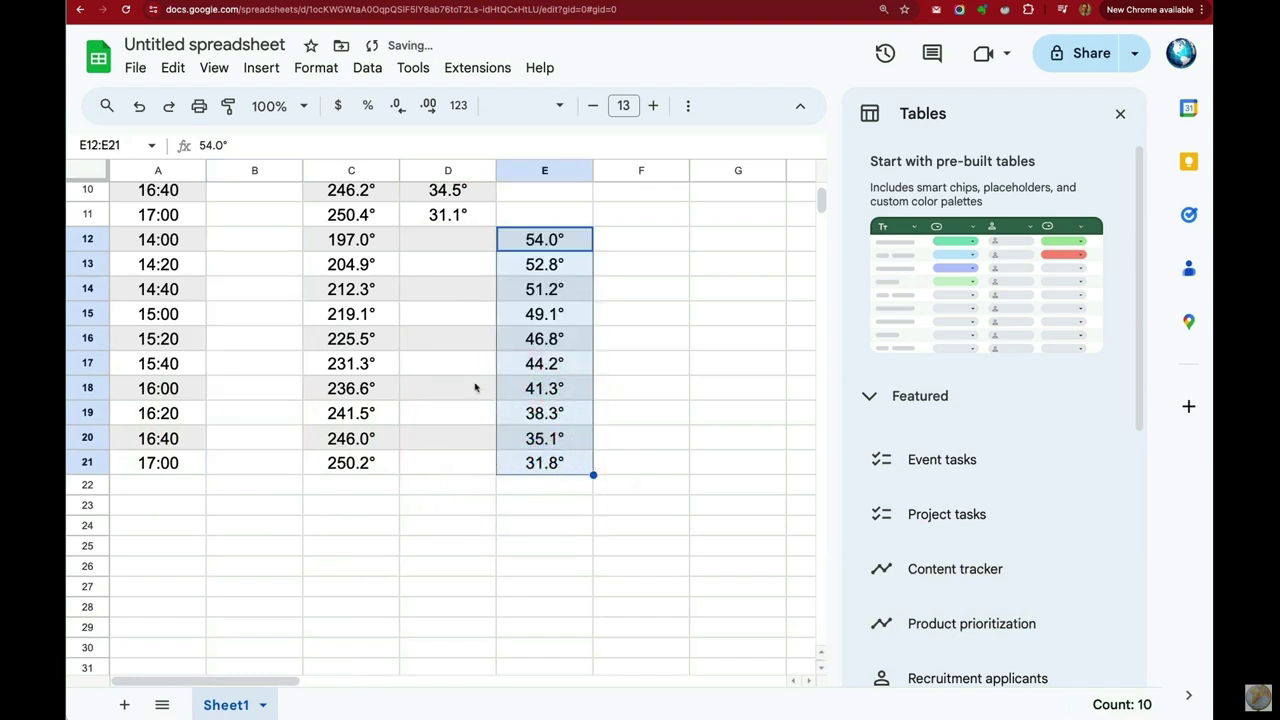
{"action": "scroll", "coordinate": [452, 392], "scroll_direction": "up", "scroll_amount": 5}
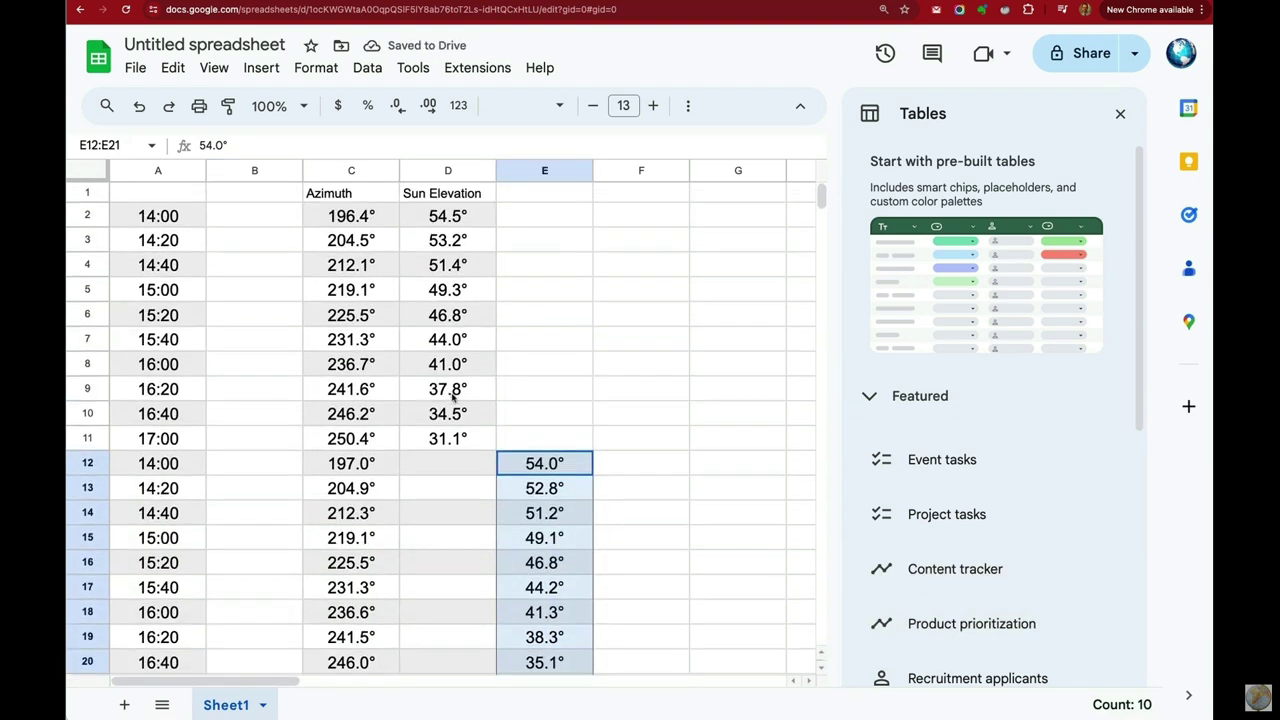
{"action": "left_click", "coordinate": [539, 194]}
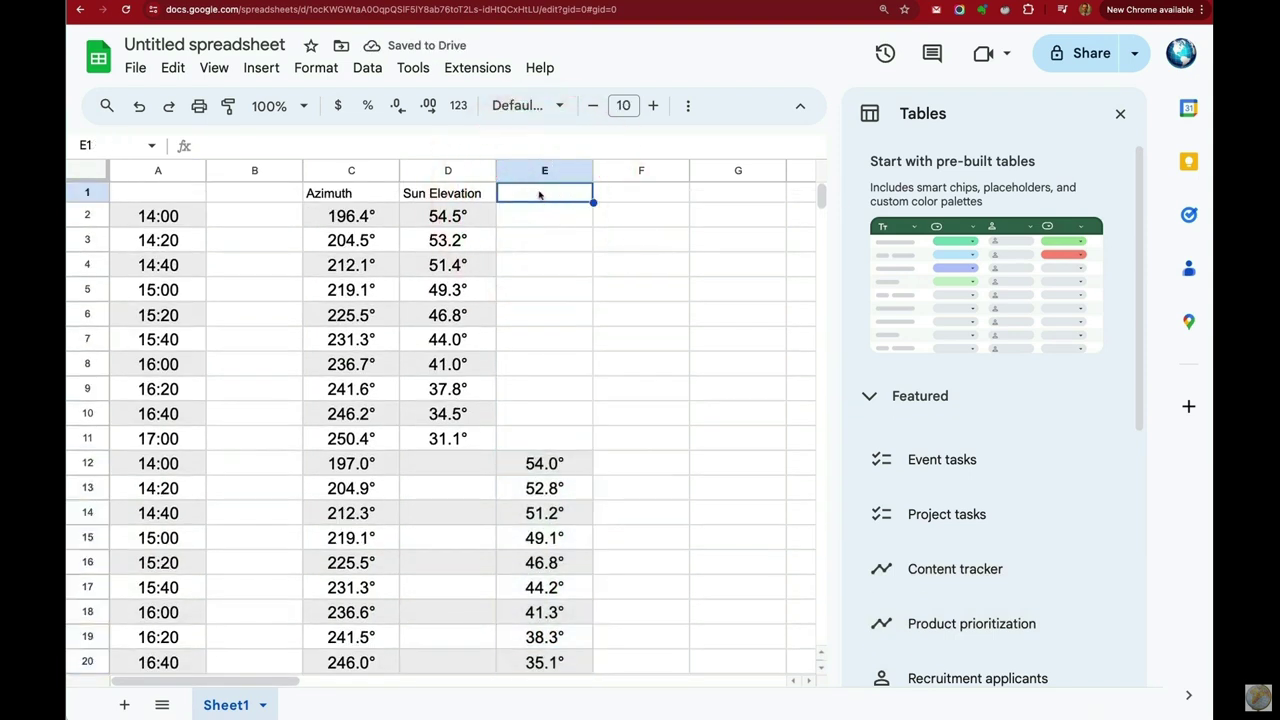
Head column E 'Moon Elevation' and copy the degree sign from C2
{"action": "type", "text": "Moon Elevation"}
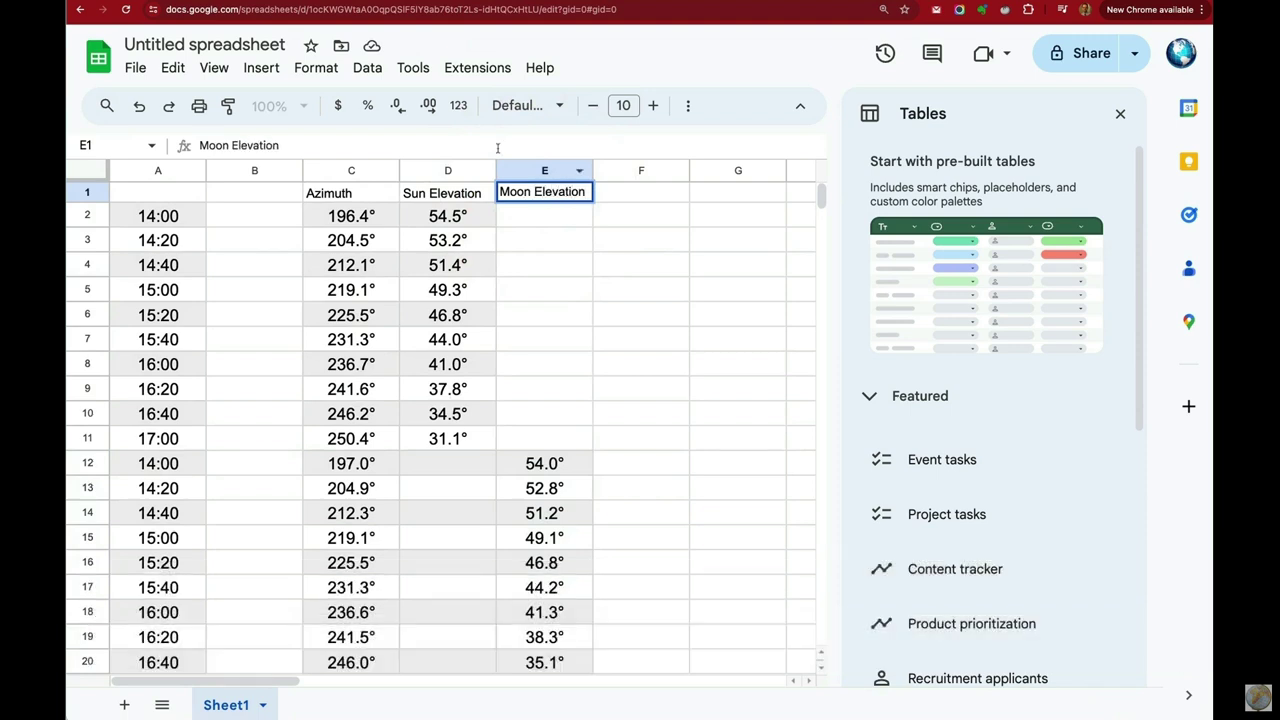
{"action": "left_click", "coordinate": [388, 236]}
{"action": "left_click", "coordinate": [372, 215]}
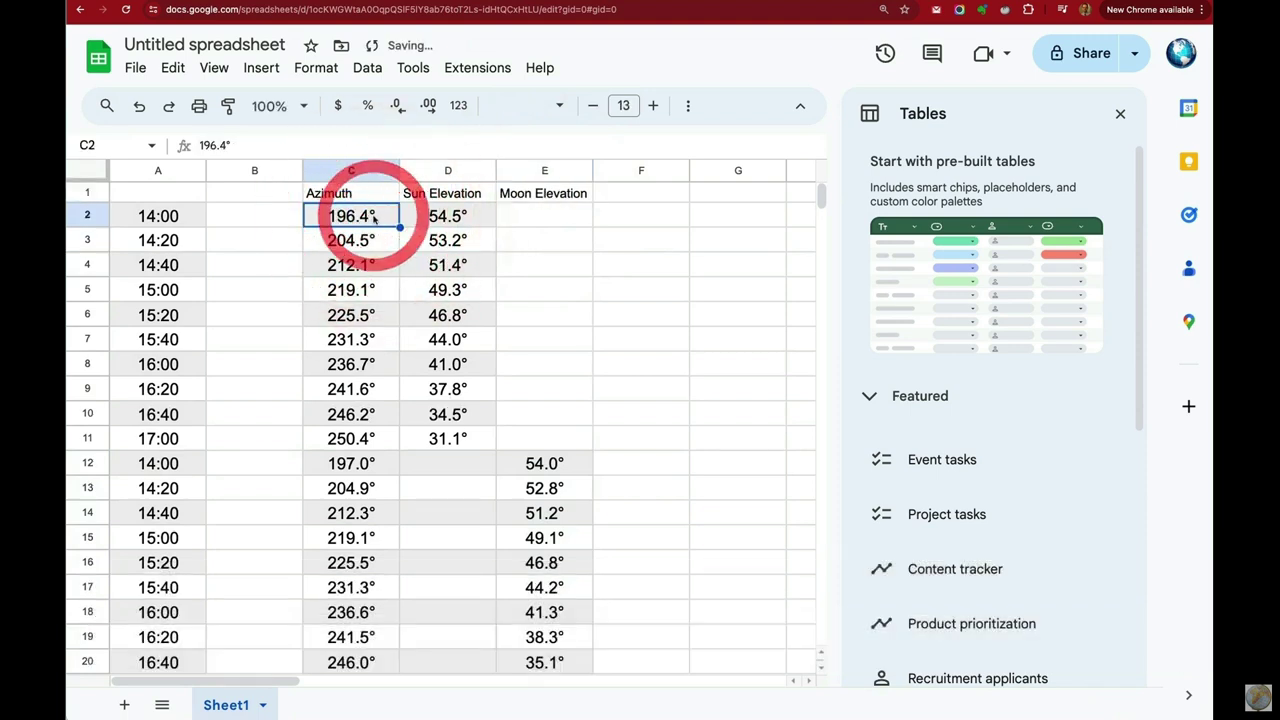
{"action": "left_click", "coordinate": [372, 215]}
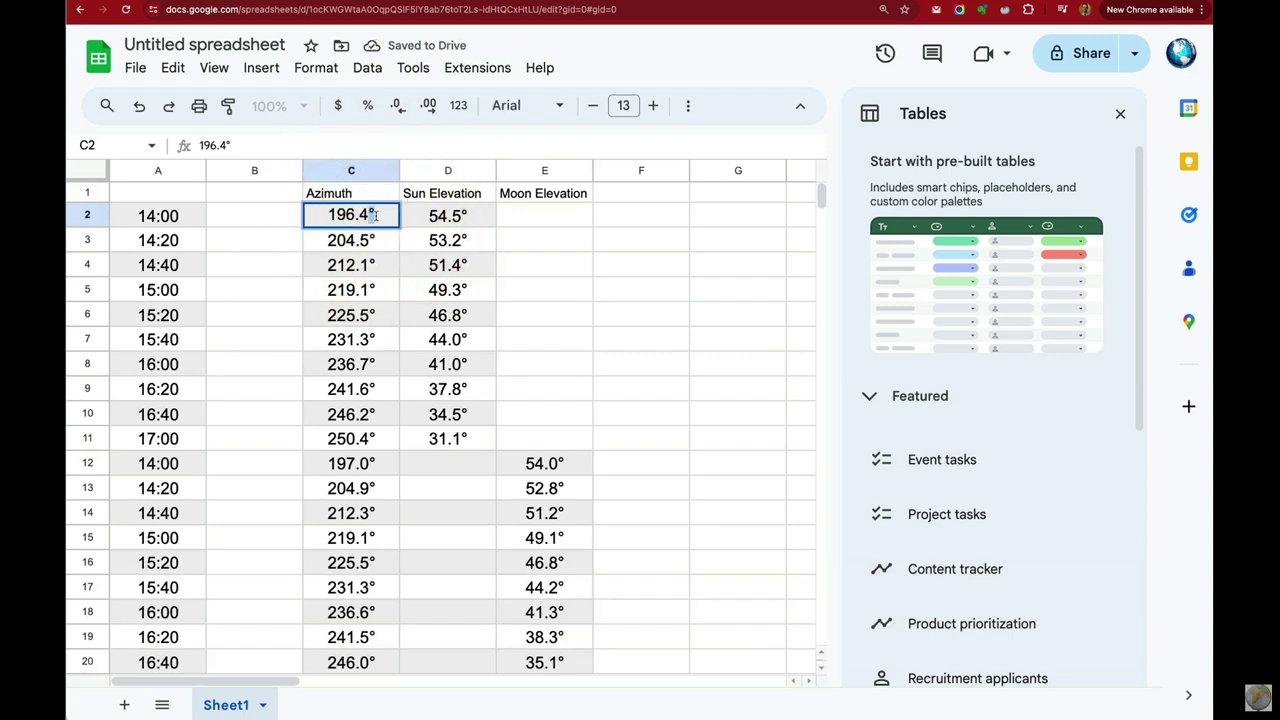
{"action": "key", "text": "super+c"}
Replace every ° with nothing using Find and replace, then select C1:E21
{"action": "left_click", "coordinate": [251, 214]}
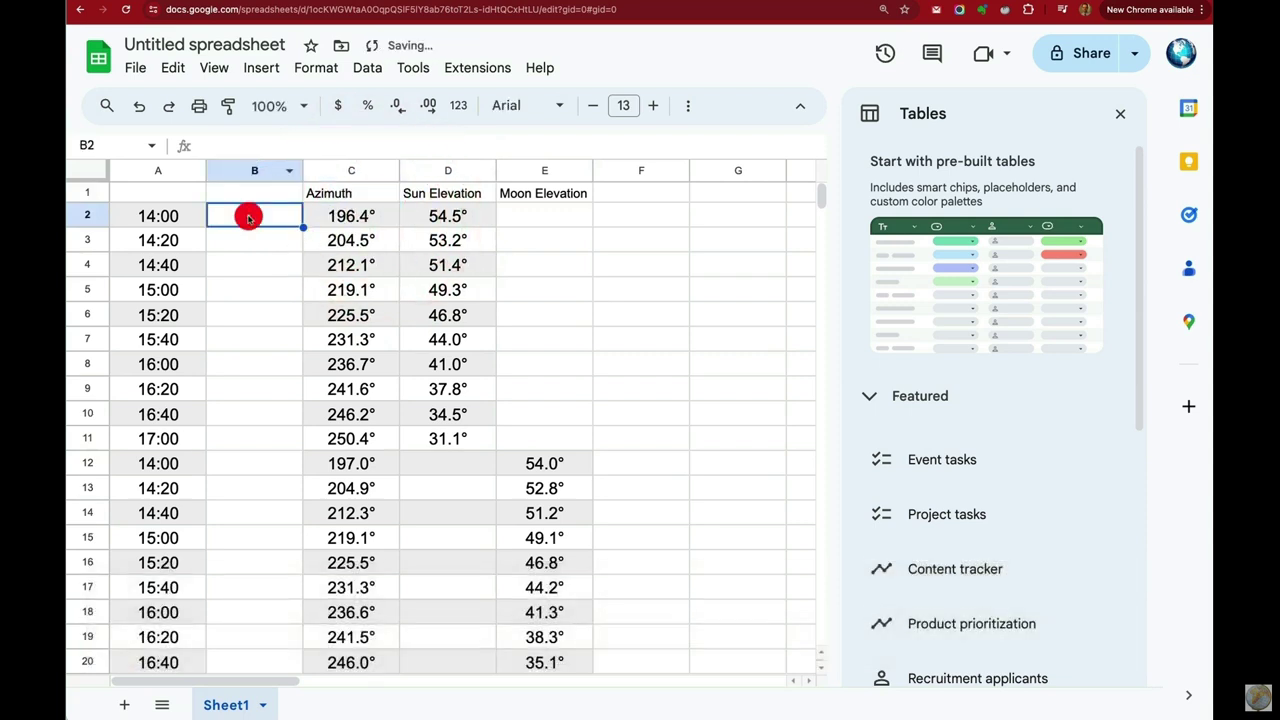
{"action": "left_click", "coordinate": [184, 72]}
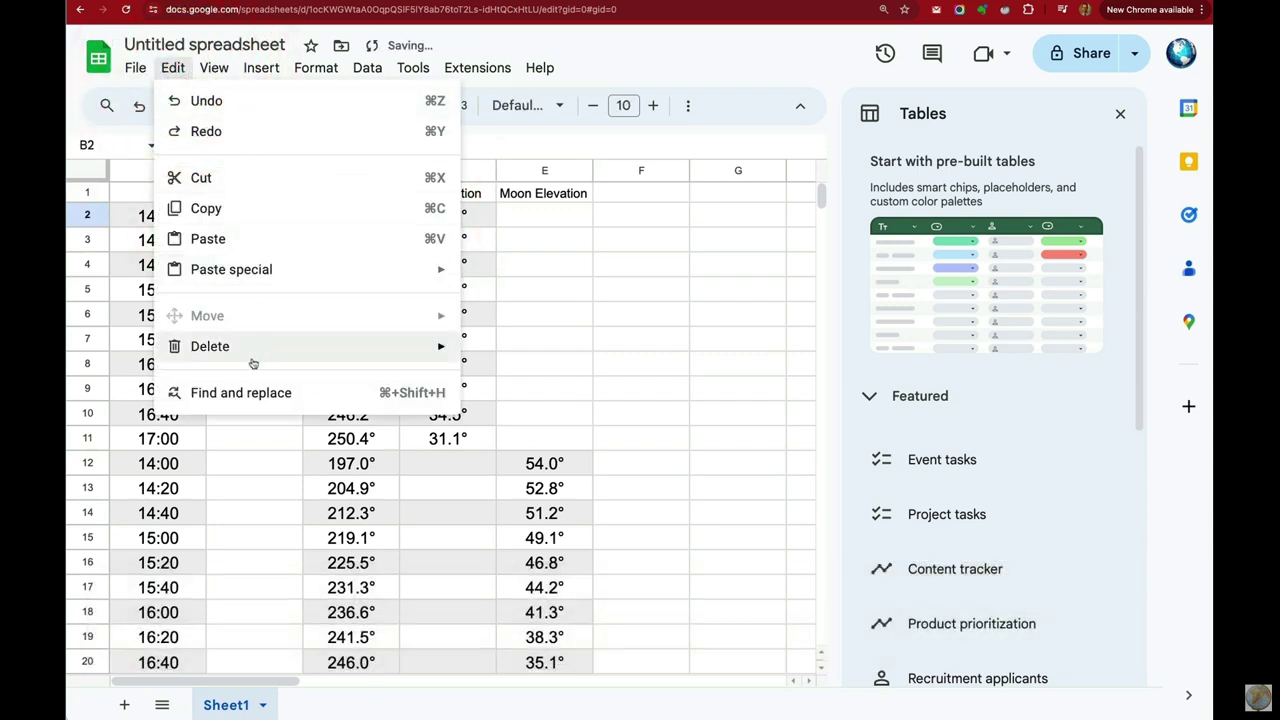
{"action": "left_click", "coordinate": [257, 392]}
{"action": "key", "text": "super+v"}
{"action": "left_click", "coordinate": [706, 588]}
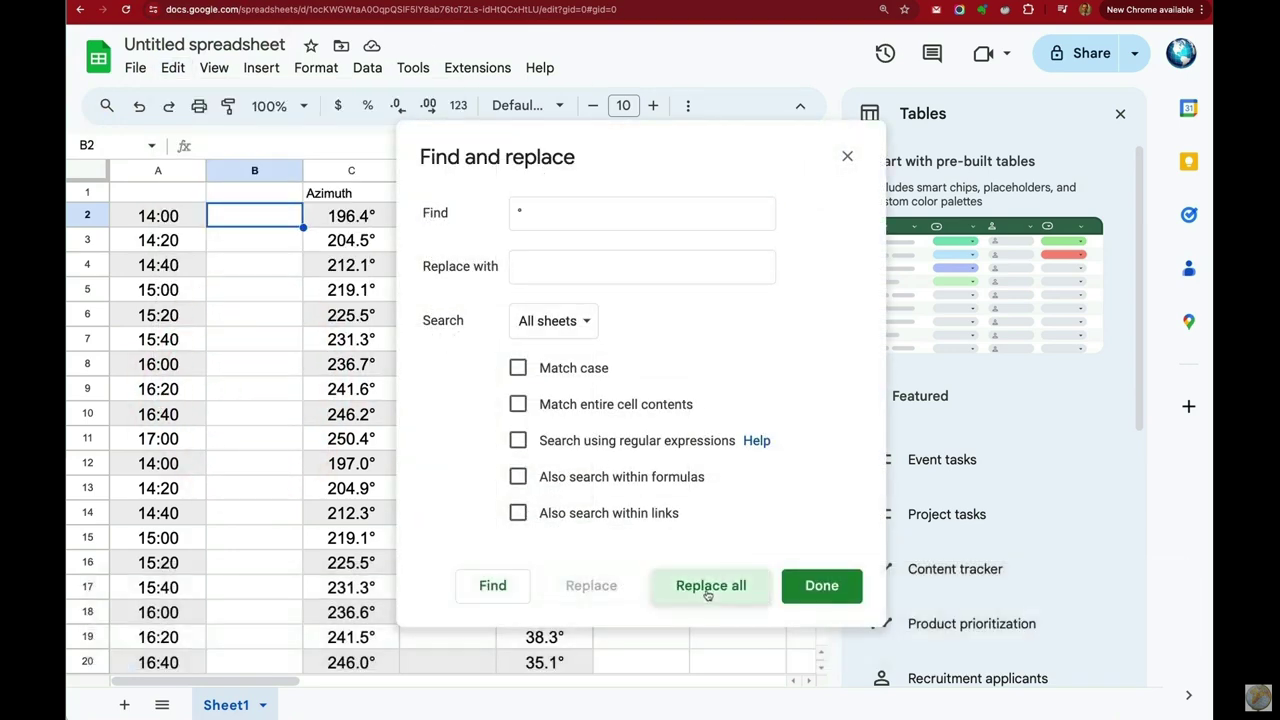
{"action": "left_click", "coordinate": [816, 587]}
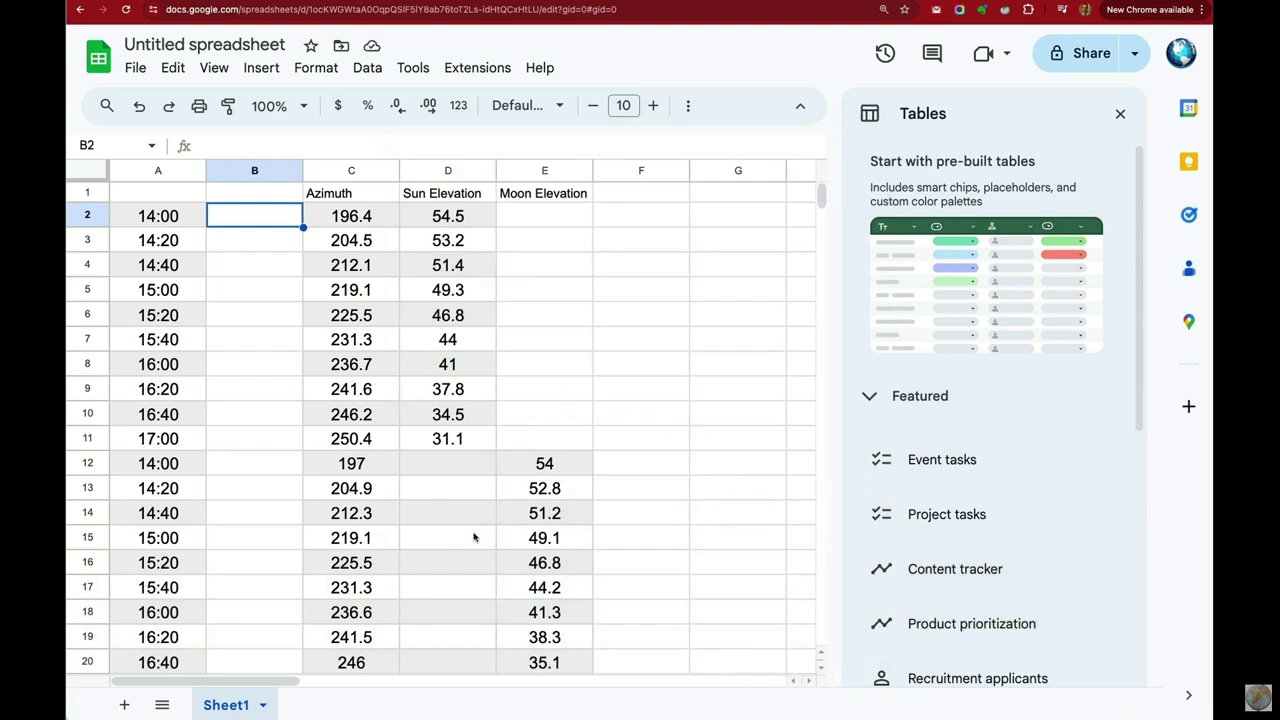
{"action": "left_click_drag", "start_coordinate": [354, 200], "coordinate": [556, 580]}
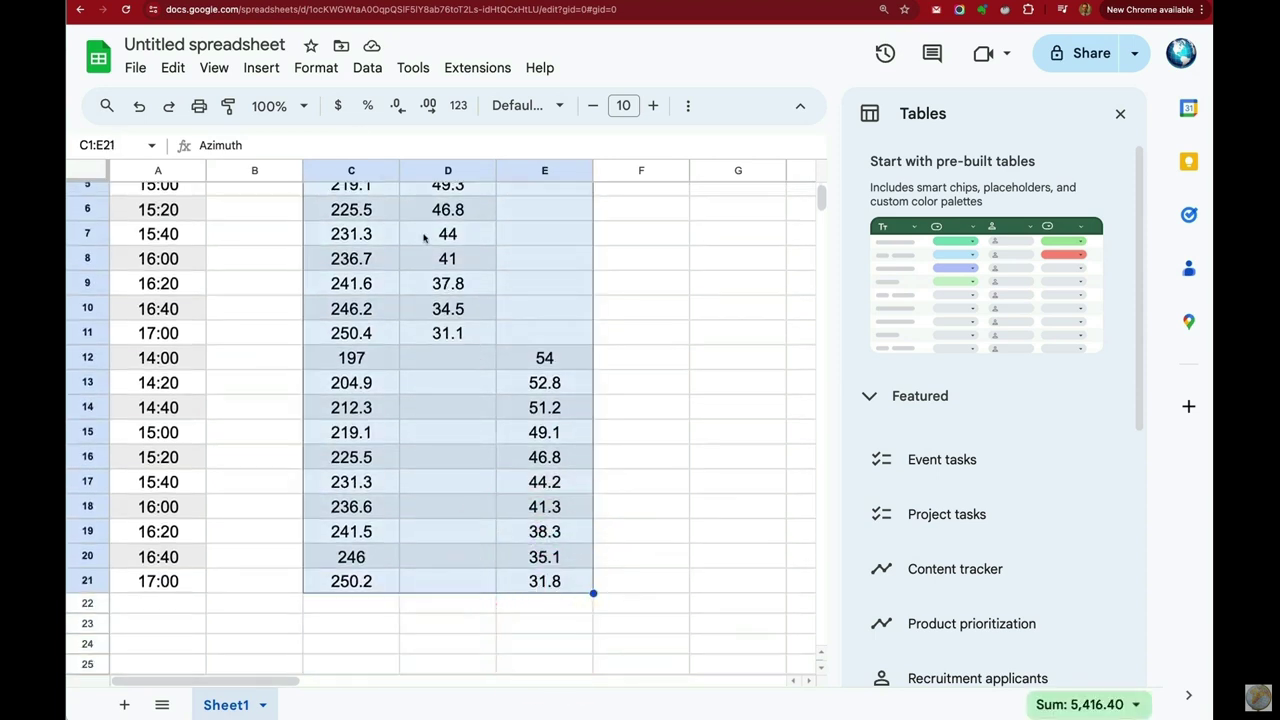
Insert a chart from C1:E21 and change its type to Scatter chart
{"action": "left_click", "coordinate": [264, 70]}
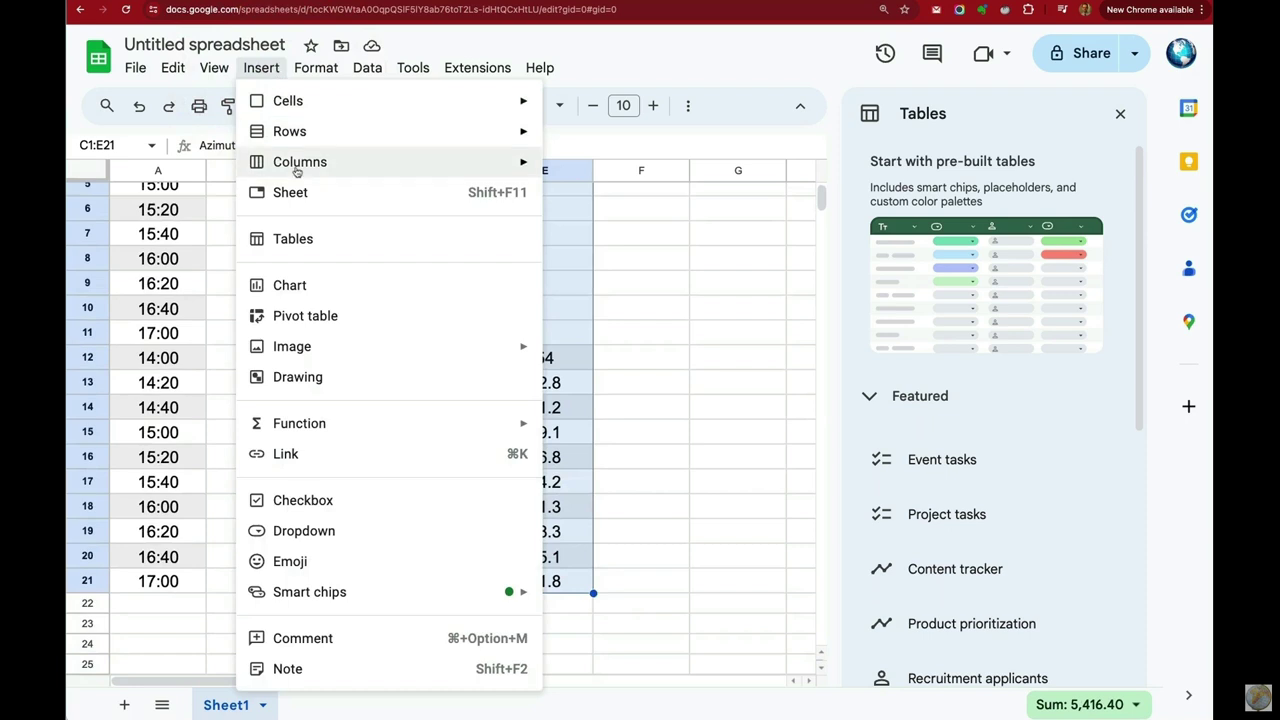
{"action": "left_click", "coordinate": [292, 287]}
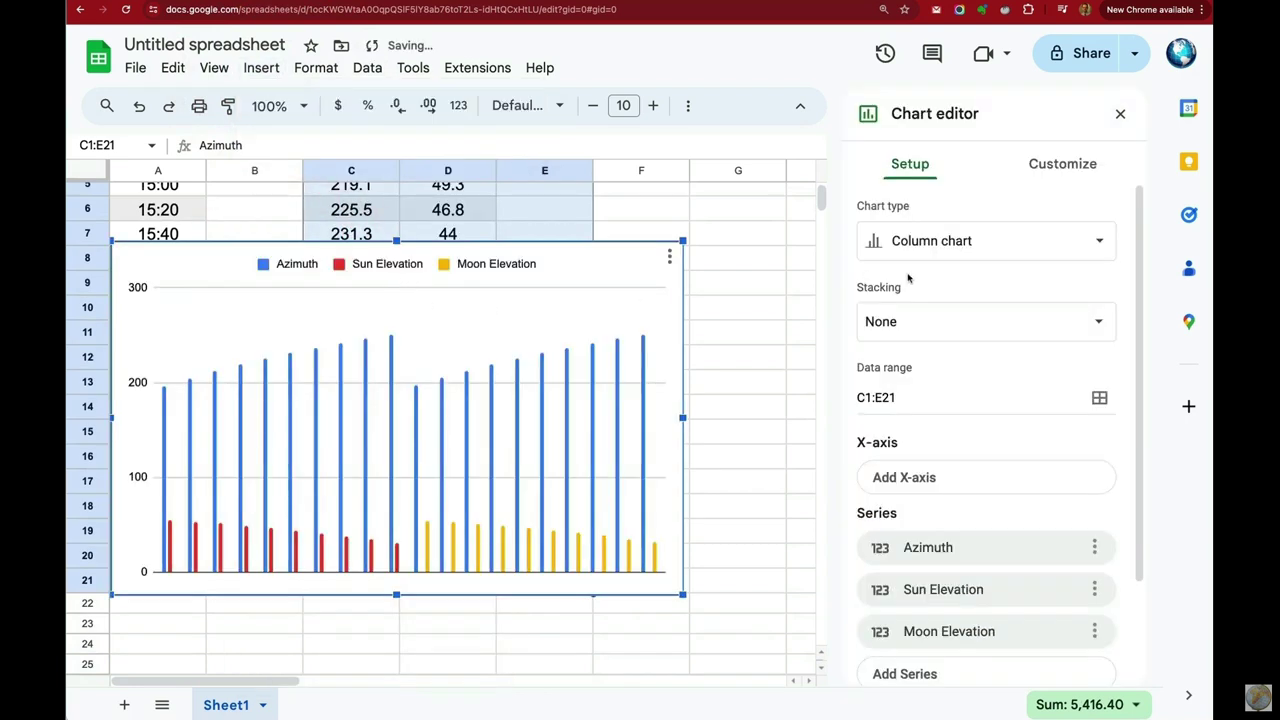
{"action": "left_click", "coordinate": [919, 241]}
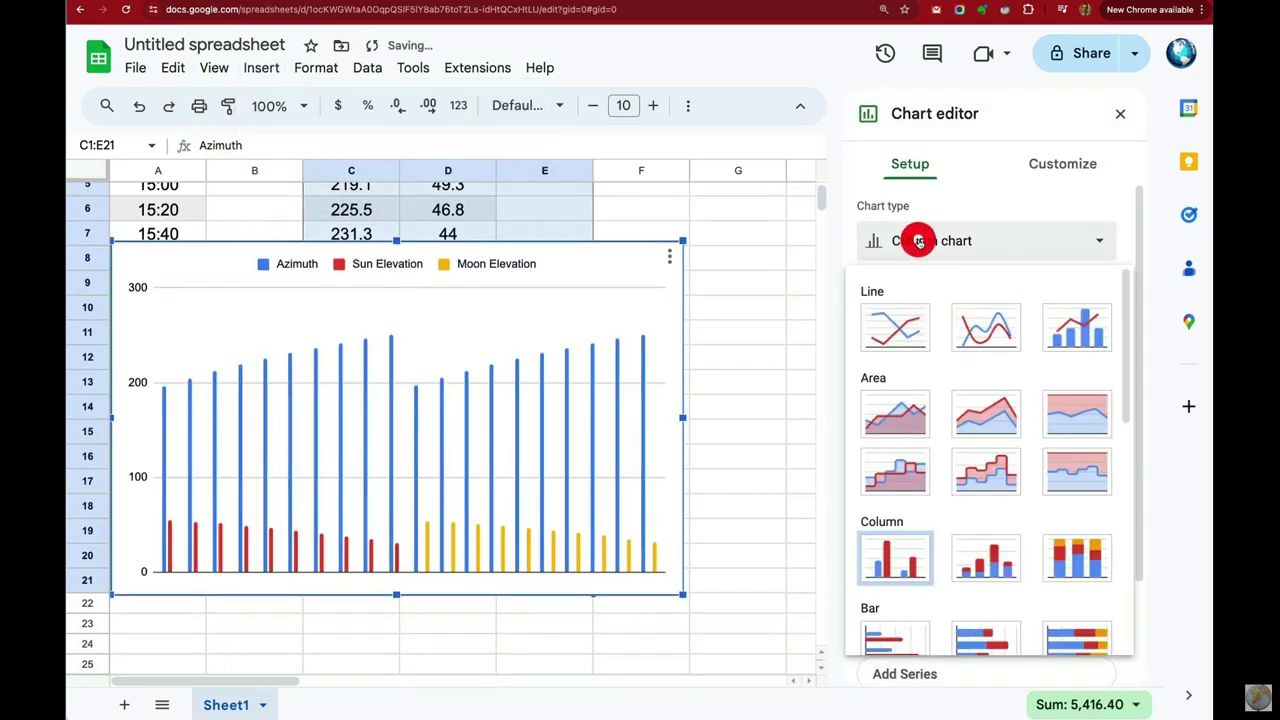
{"action": "scroll", "coordinate": [907, 496], "scroll_direction": "down", "scroll_amount": 5}
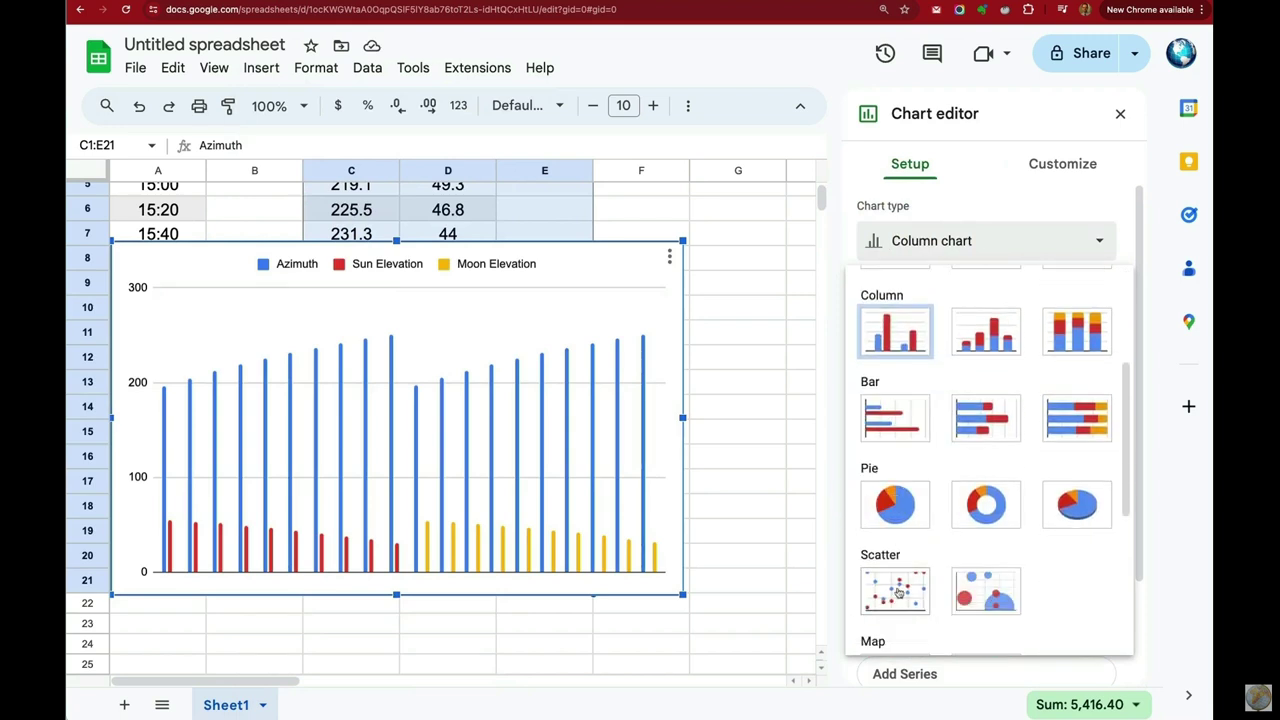
{"action": "left_click", "coordinate": [897, 592]}
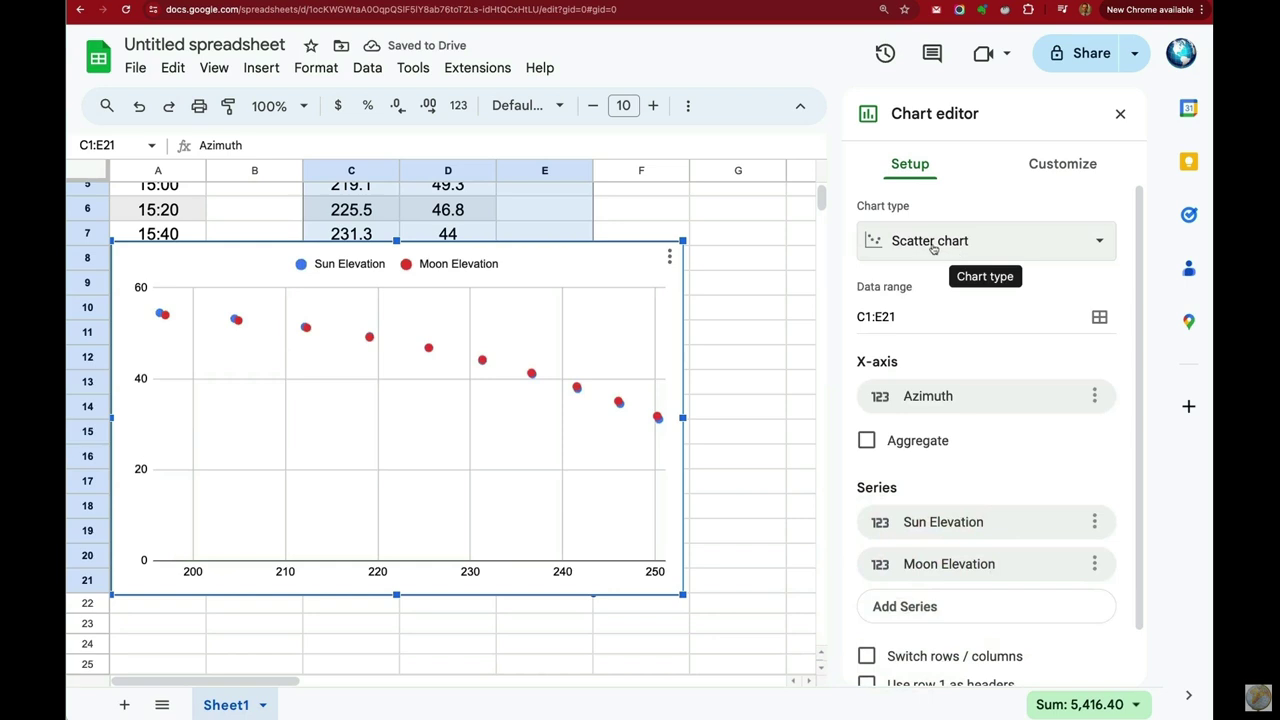
Set the chart background colour to black
{"action": "left_click", "coordinate": [1063, 163]}
{"action": "left_click", "coordinate": [883, 218]}
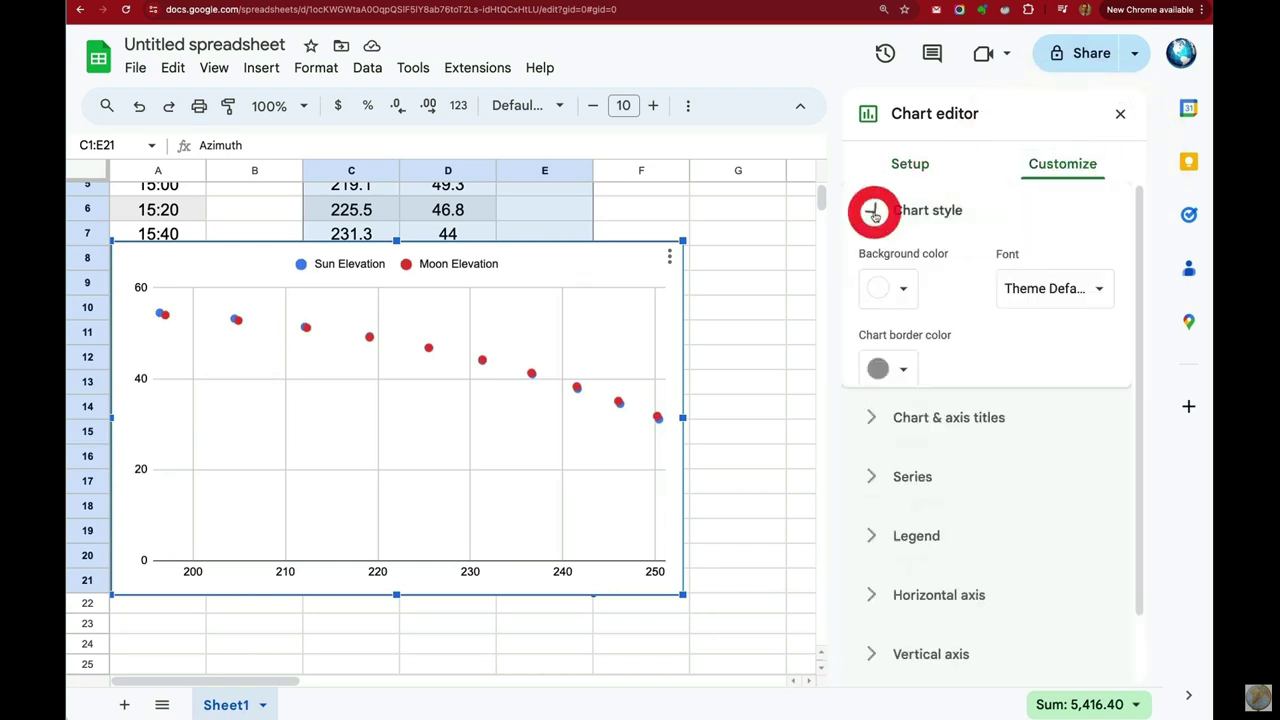
{"action": "left_click", "coordinate": [886, 290]}
{"action": "left_click", "coordinate": [883, 361]}
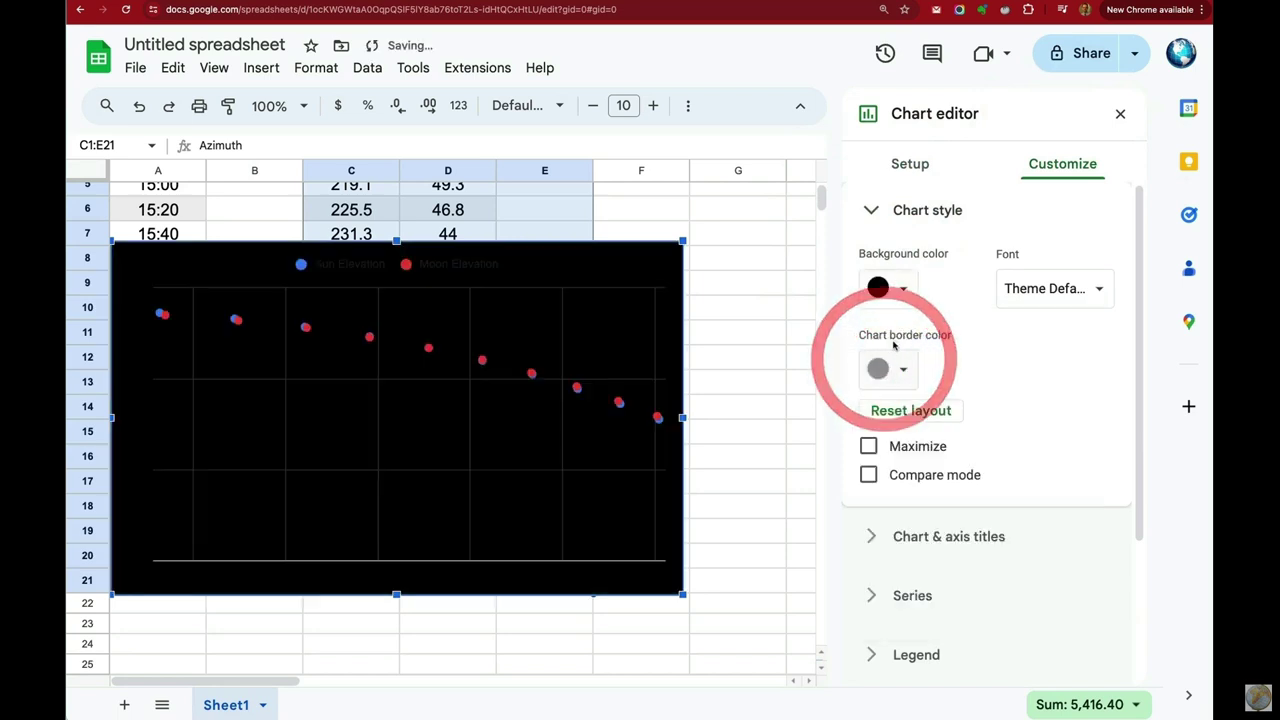
{"action": "left_click", "coordinate": [872, 211]}
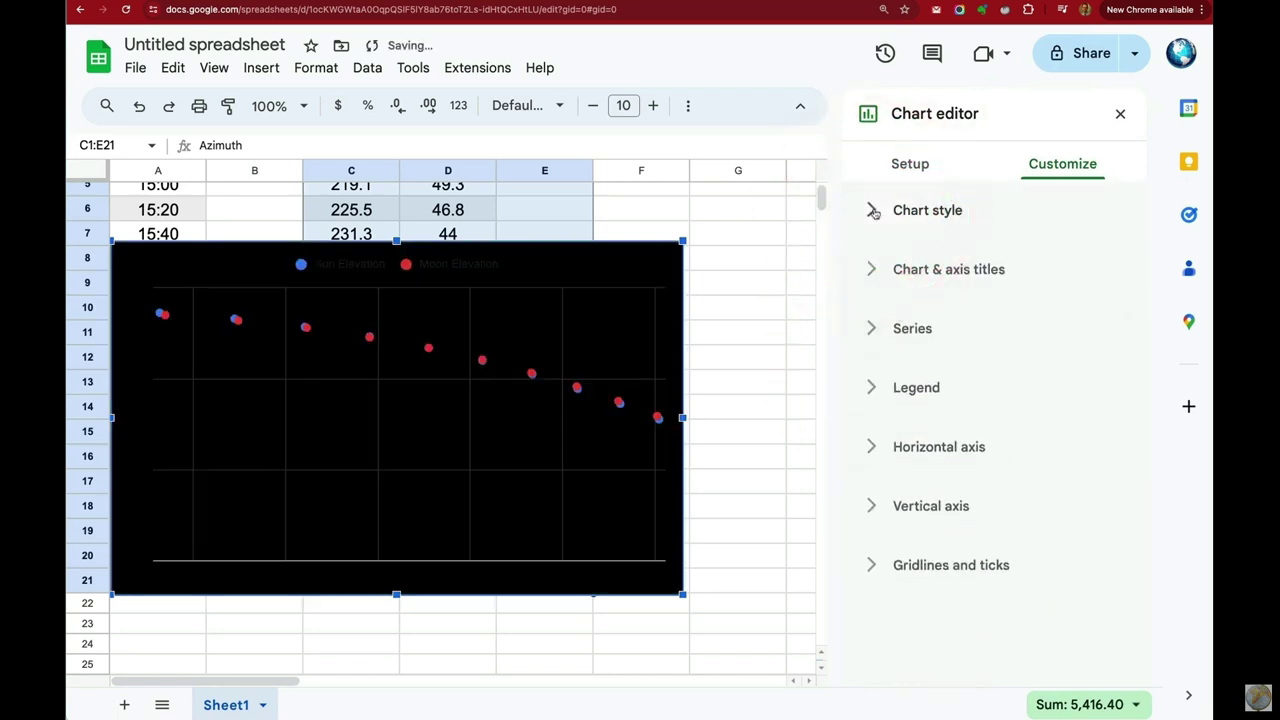
Colour the Sun Elevation points gold and the Moon Elevation points dark grey
{"action": "left_click", "coordinate": [873, 329]}
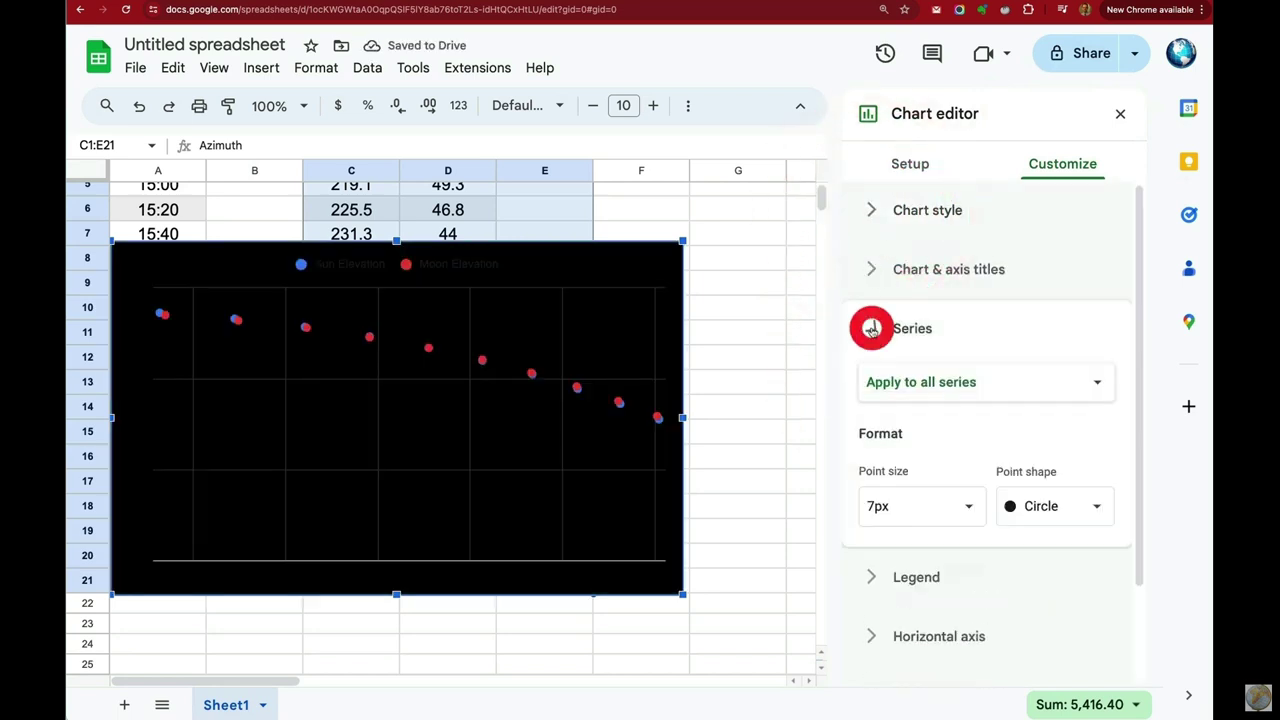
{"action": "left_click", "coordinate": [929, 383]}
{"action": "left_click", "coordinate": [933, 409]}
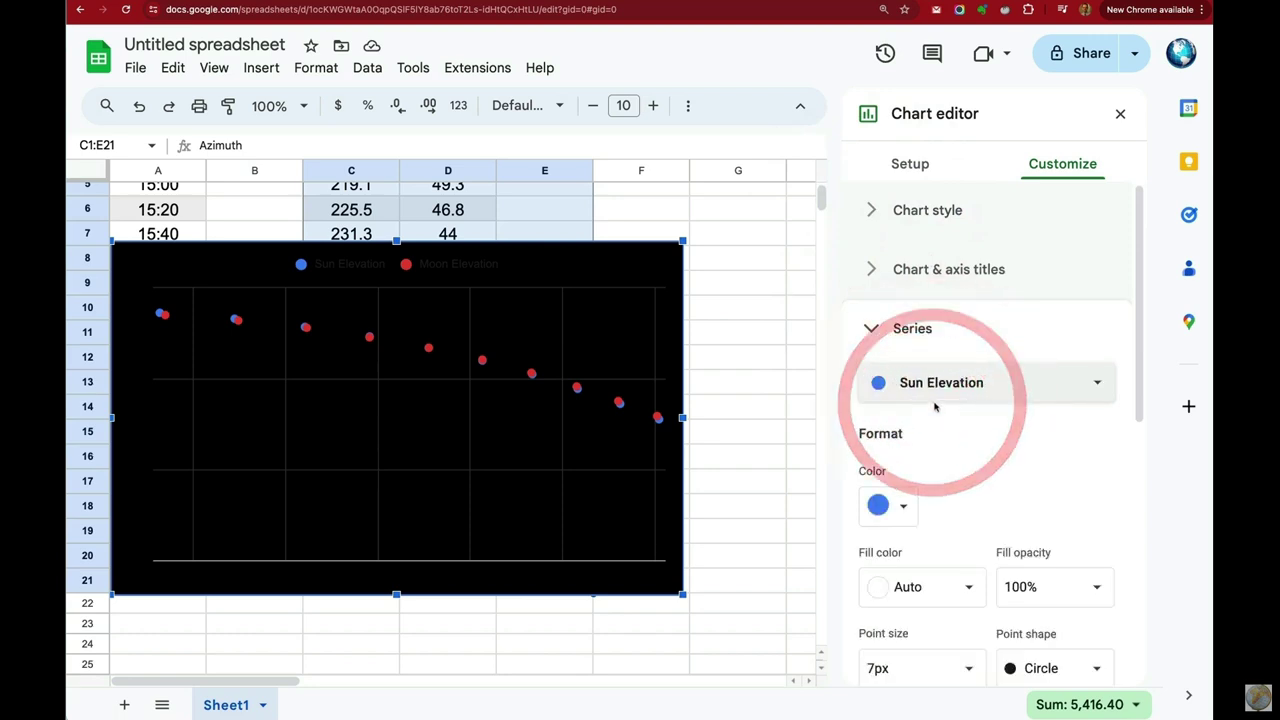
{"action": "left_click", "coordinate": [878, 507]}
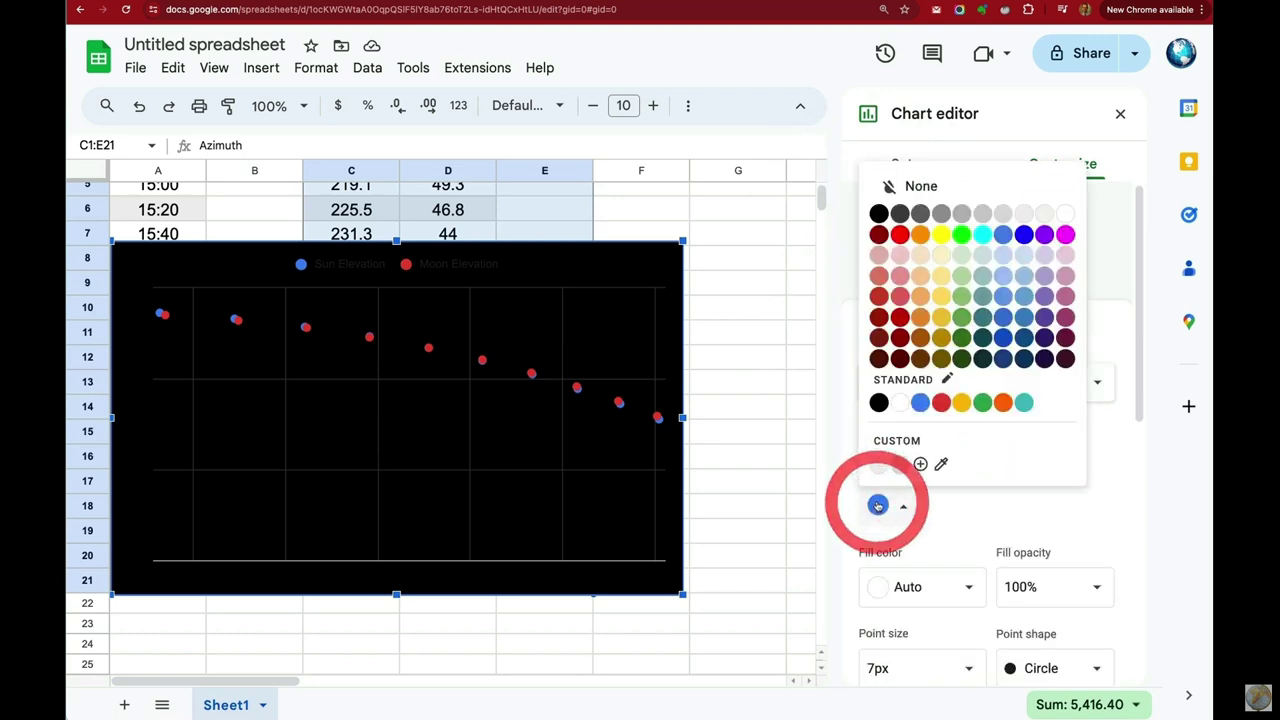
{"action": "left_click", "coordinate": [952, 400]}
{"action": "left_click", "coordinate": [948, 383]}
{"action": "left_click", "coordinate": [934, 409]}
{"action": "left_click", "coordinate": [880, 507]}
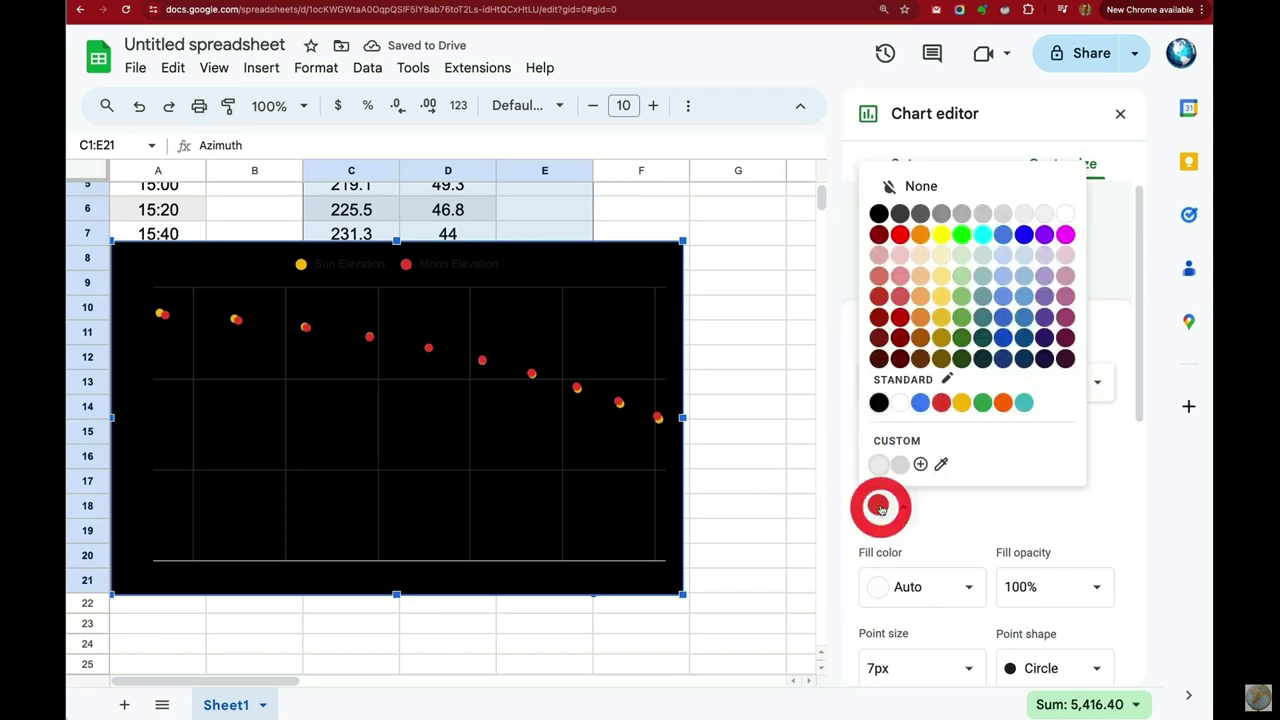
{"action": "left_click", "coordinate": [901, 214]}
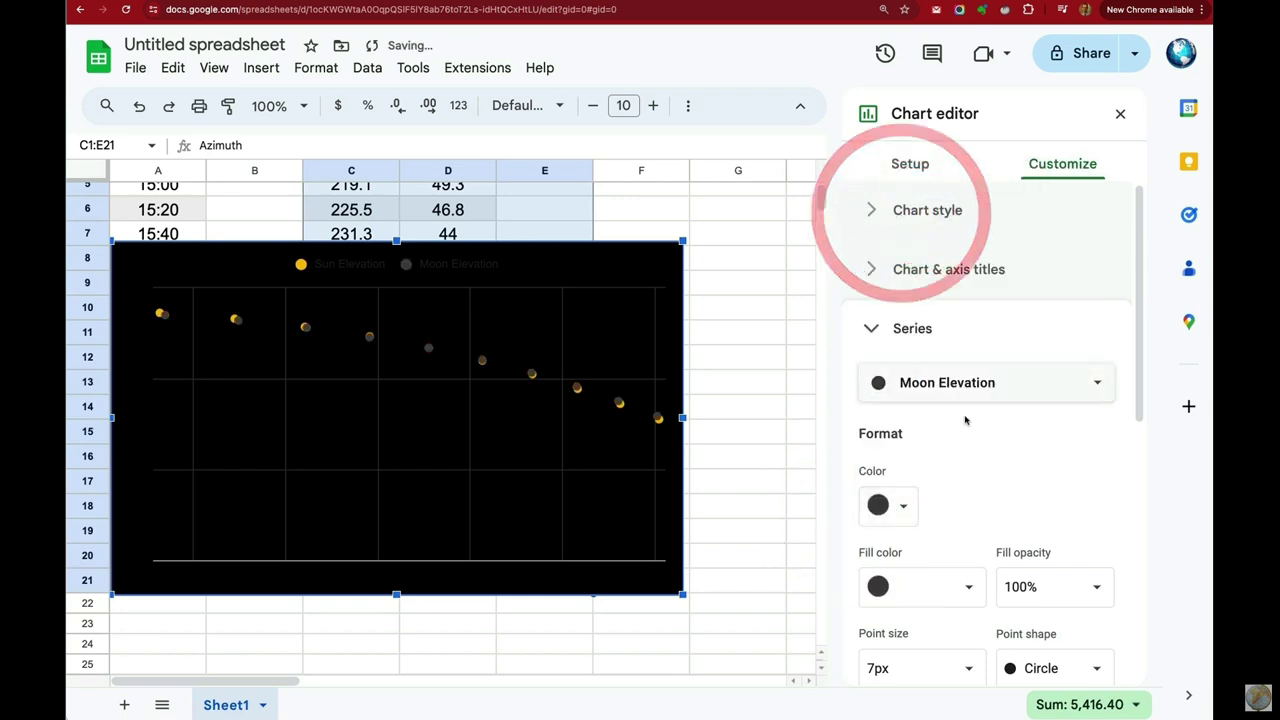
{"action": "left_click", "coordinate": [873, 329]}
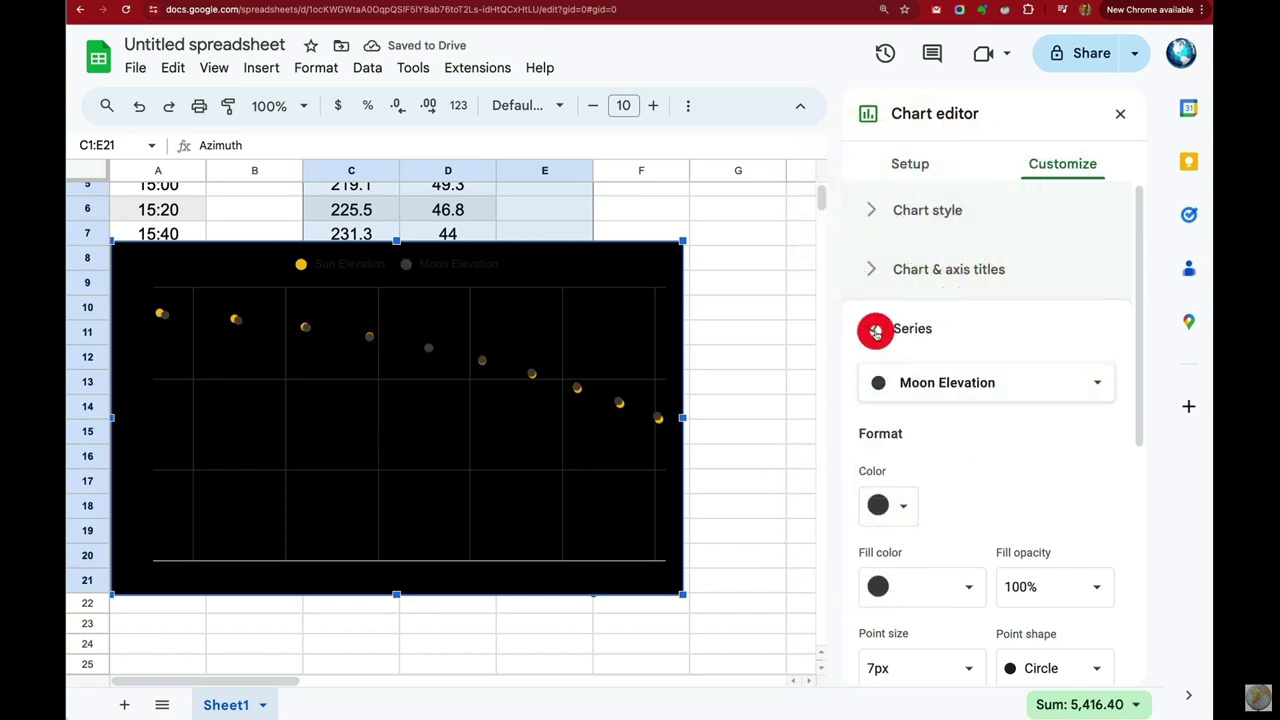
Make the chart legend text white
{"action": "left_click", "coordinate": [876, 393]}
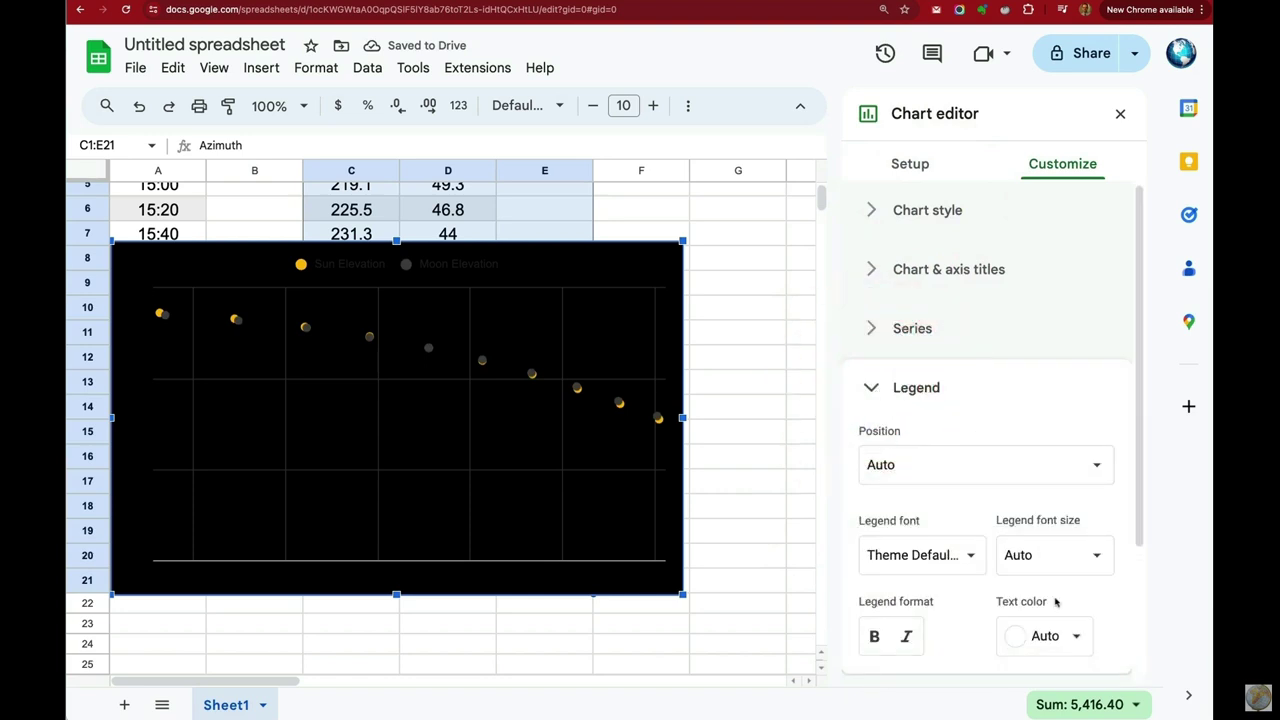
{"action": "left_click", "coordinate": [1040, 636]}
{"action": "left_click", "coordinate": [1072, 344]}
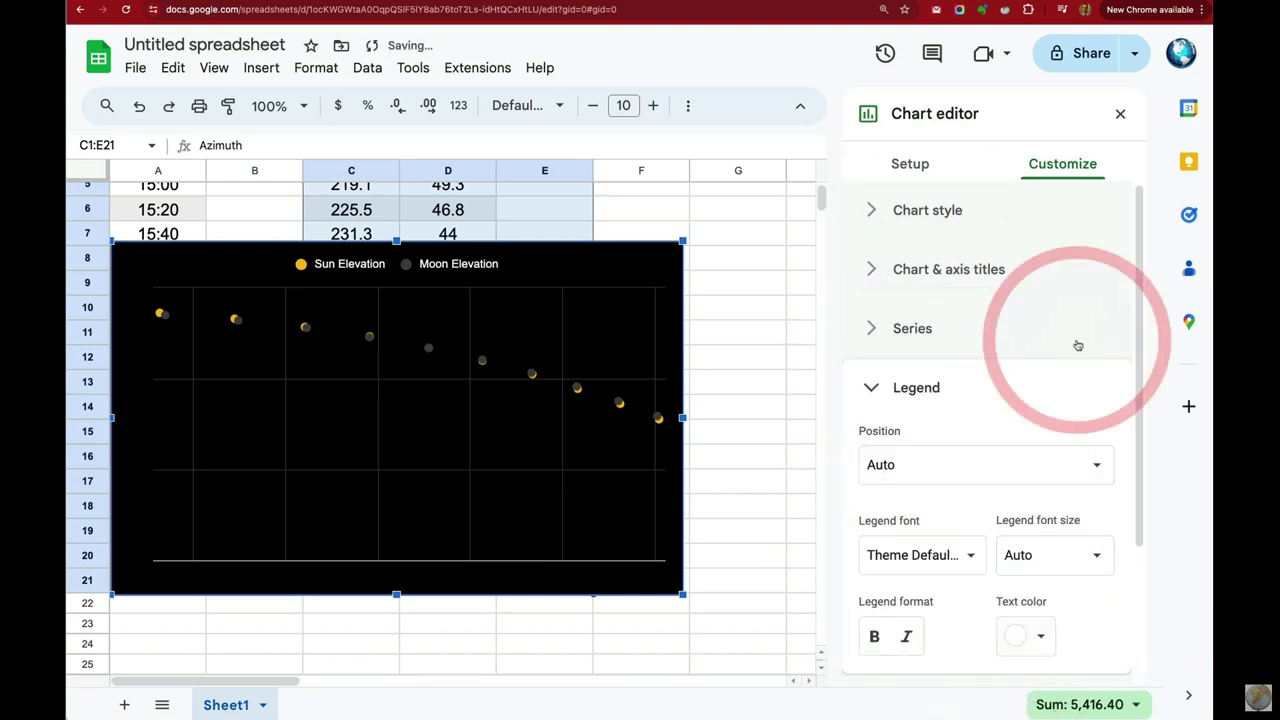
{"action": "left_click", "coordinate": [873, 388]}
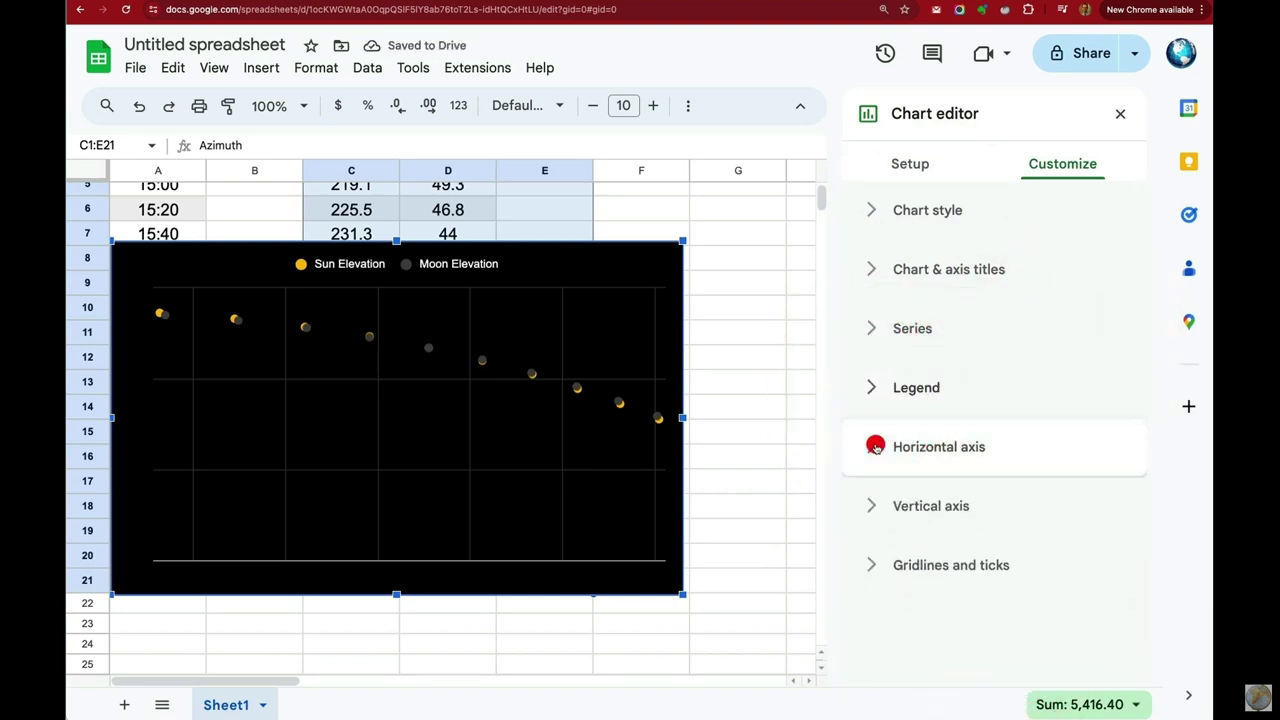
Make the horizontal and vertical axis labels white and close the chart editor
{"action": "left_click", "coordinate": [874, 446]}
{"action": "left_click", "coordinate": [1000, 607]}
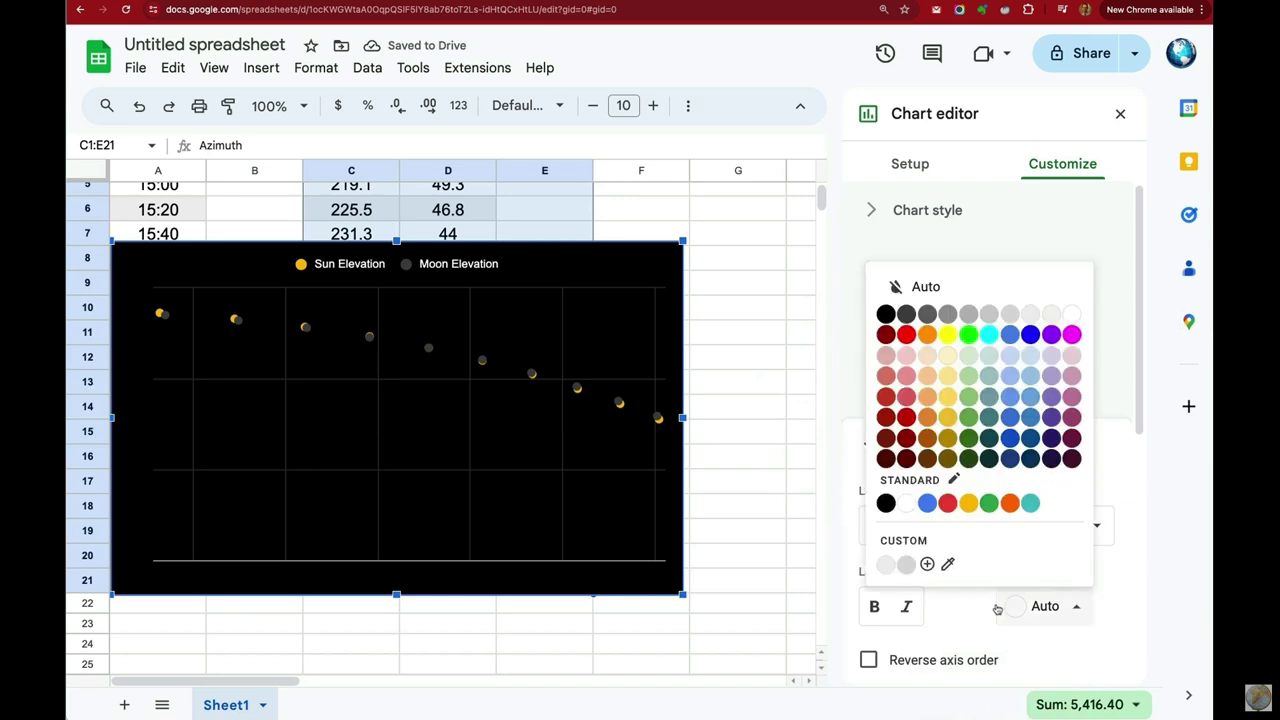
{"action": "left_click", "coordinate": [1072, 314]}
{"action": "left_click", "coordinate": [874, 446]}
{"action": "left_click", "coordinate": [880, 504]}
{"action": "left_click", "coordinate": [1017, 657]}
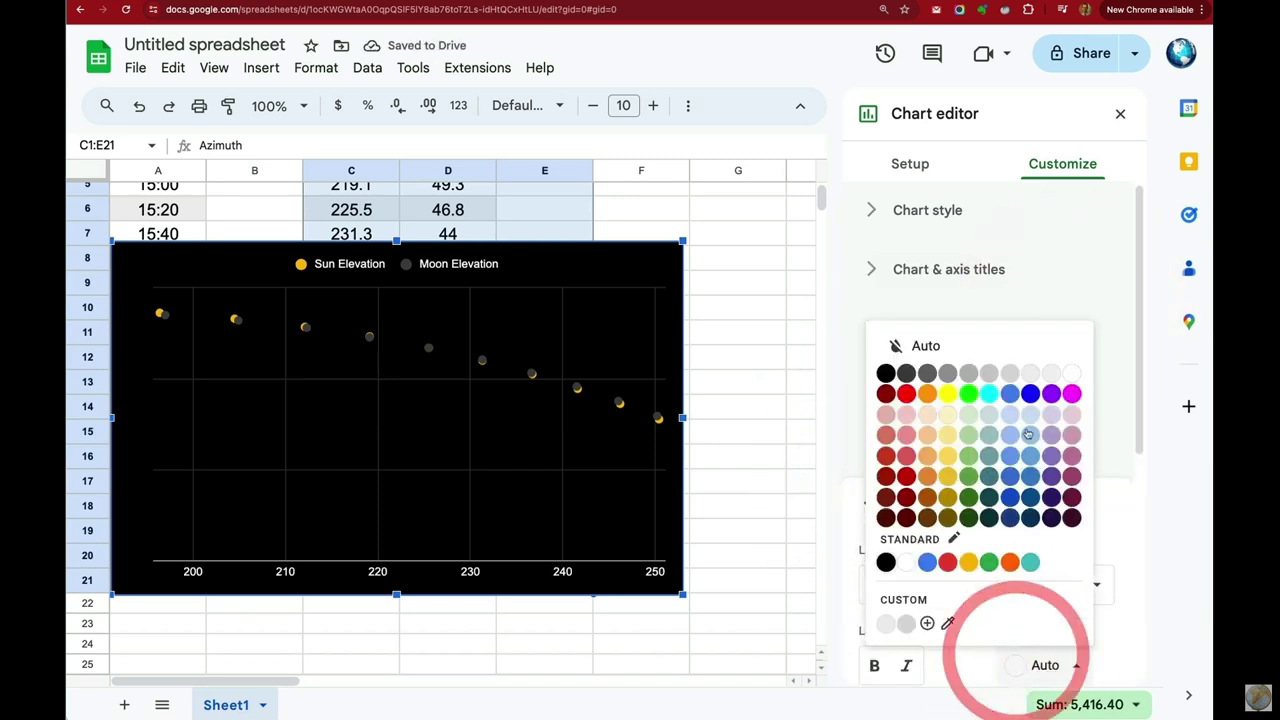
{"action": "left_click", "coordinate": [1075, 374]}
{"action": "left_click", "coordinate": [872, 506]}
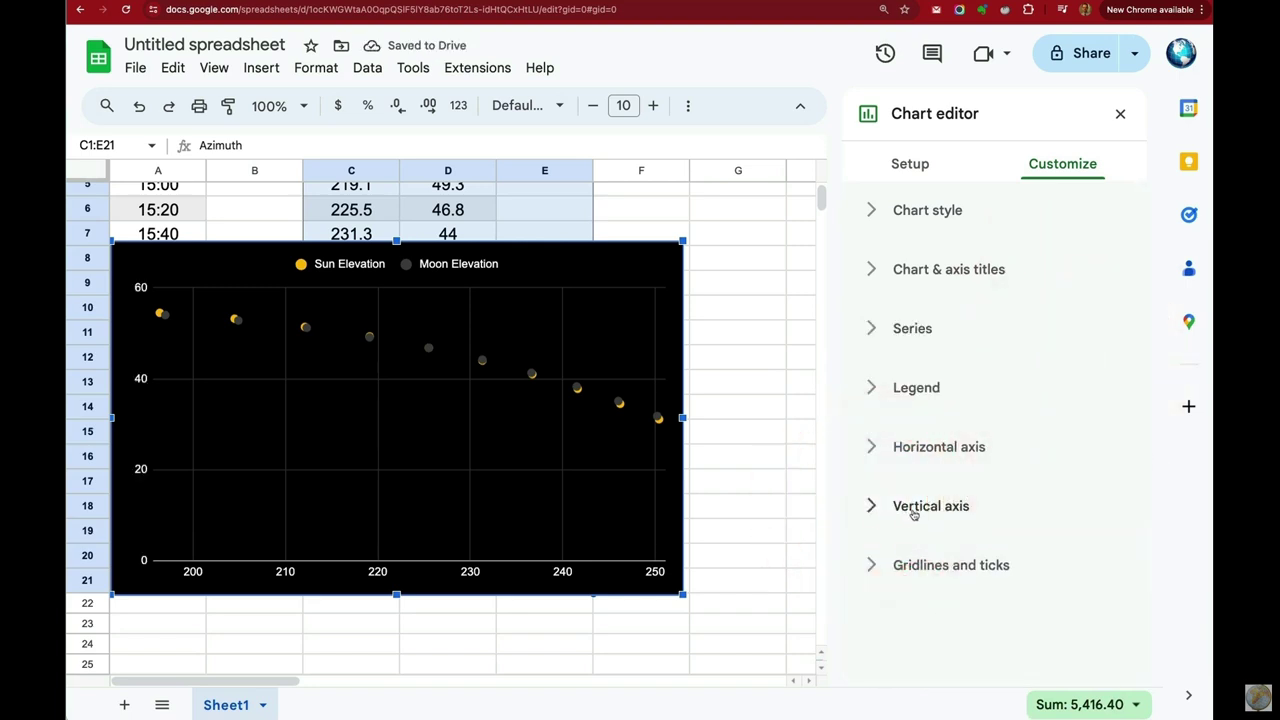
{"action": "left_click", "coordinate": [1121, 114]}
Resize the sun-and-moon scatter chart so it no longer covers the column E values
{"action": "left_click", "coordinate": [663, 594]}
{"action": "left_click_drag", "start_coordinate": [683, 595], "coordinate": [637, 555]}
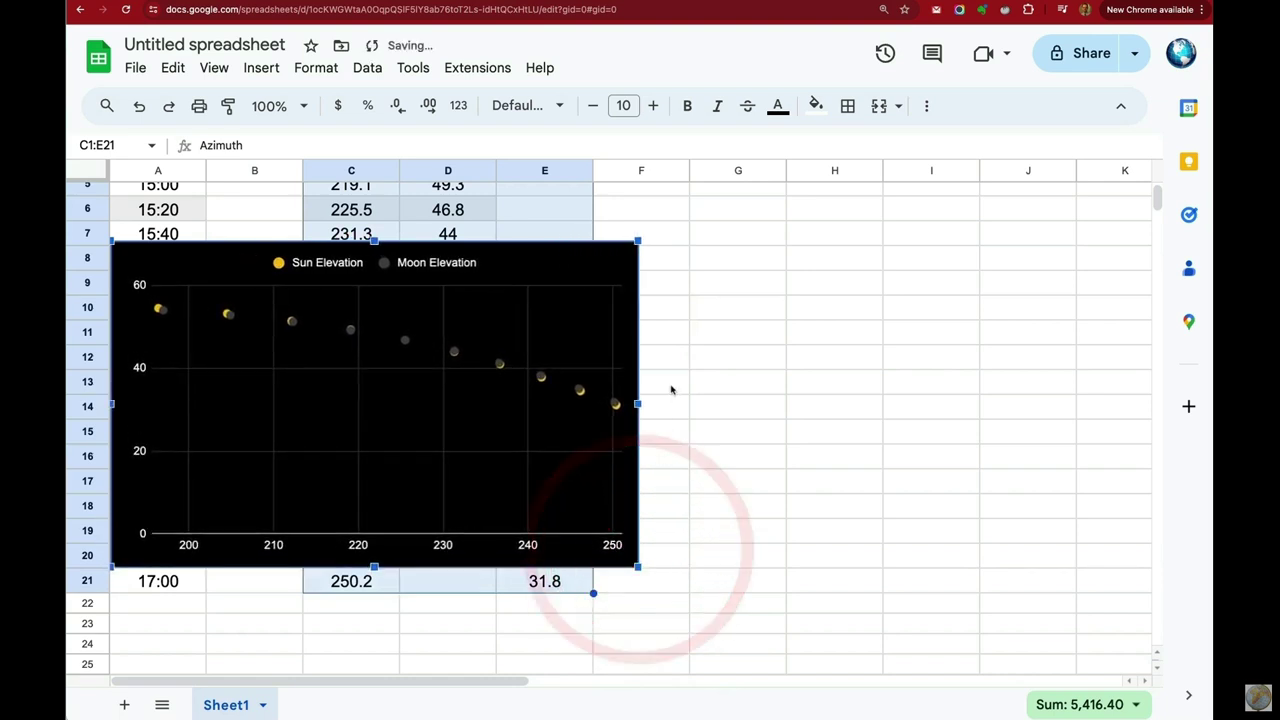
{"action": "left_click_drag", "start_coordinate": [637, 403], "coordinate": [399, 377]}
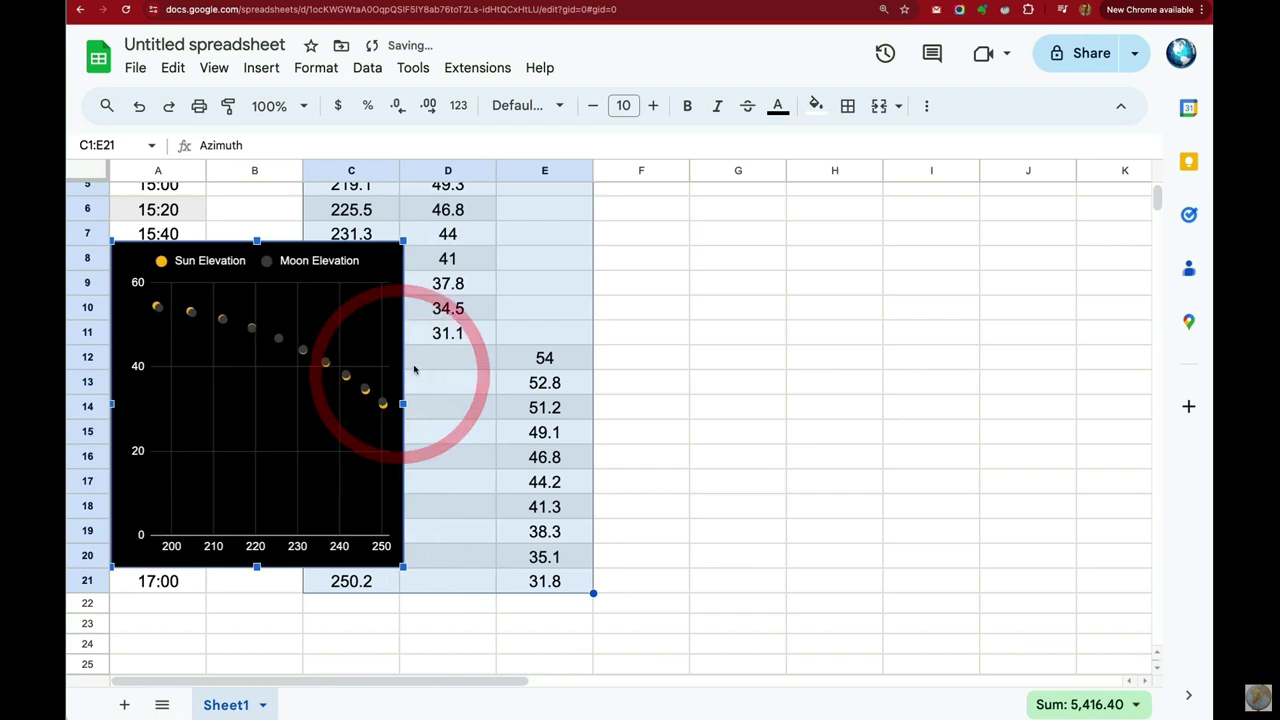
Move the chart beside the data columns and stretch it taller with its top visible
{"action": "left_click_drag", "start_coordinate": [310, 260], "coordinate": [443, 214]}
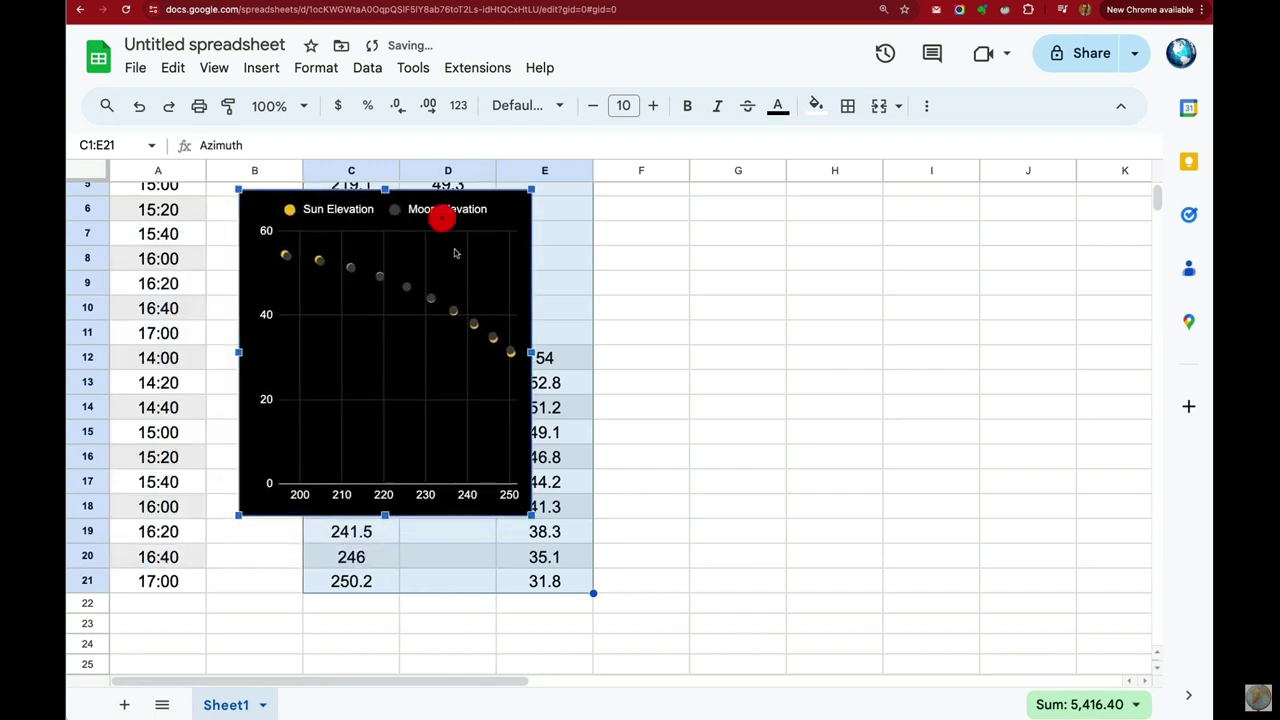
{"action": "left_click_drag", "start_coordinate": [530, 512], "coordinate": [791, 563]}
{"action": "left_click_drag", "start_coordinate": [635, 556], "coordinate": [831, 549]}
{"action": "left_click_drag", "start_coordinate": [627, 276], "coordinate": [608, 408]}
{"action": "scroll", "coordinate": [608, 408], "scroll_direction": "down", "scroll_amount": 3}
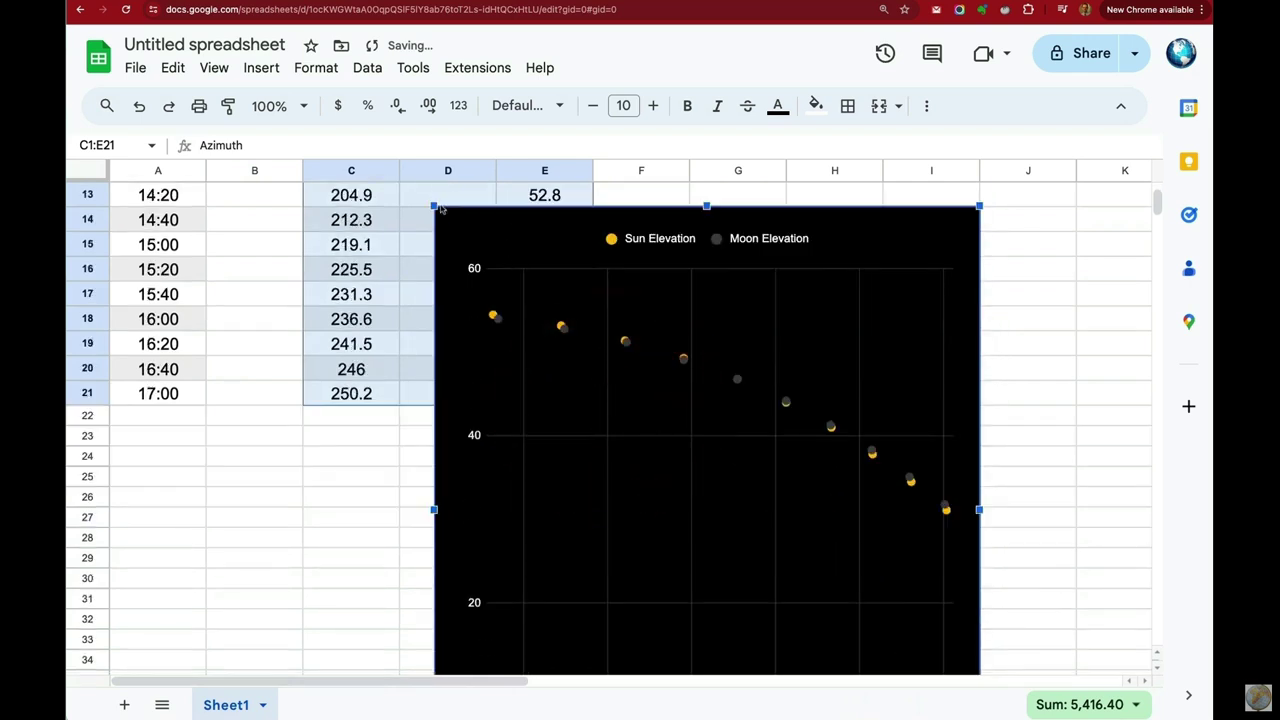
{"action": "left_click_drag", "start_coordinate": [434, 205], "coordinate": [331, 150]}
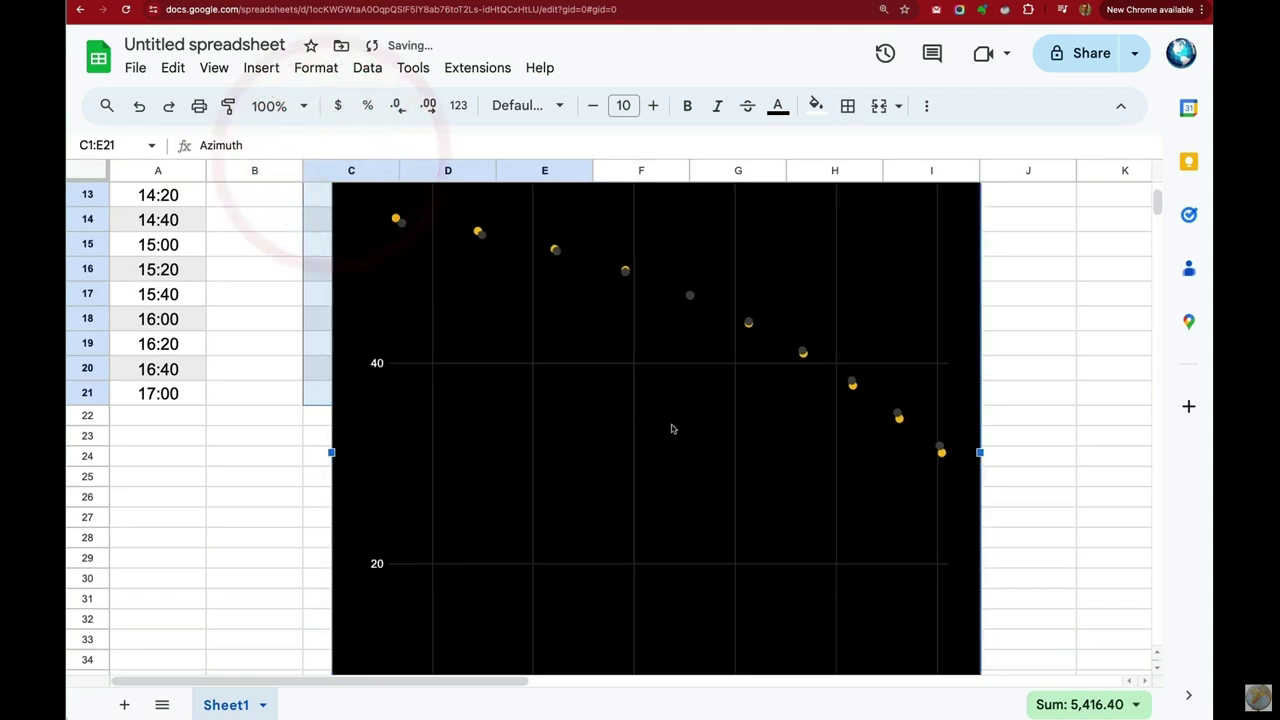
{"action": "left_click_drag", "start_coordinate": [823, 311], "coordinate": [767, 379]}
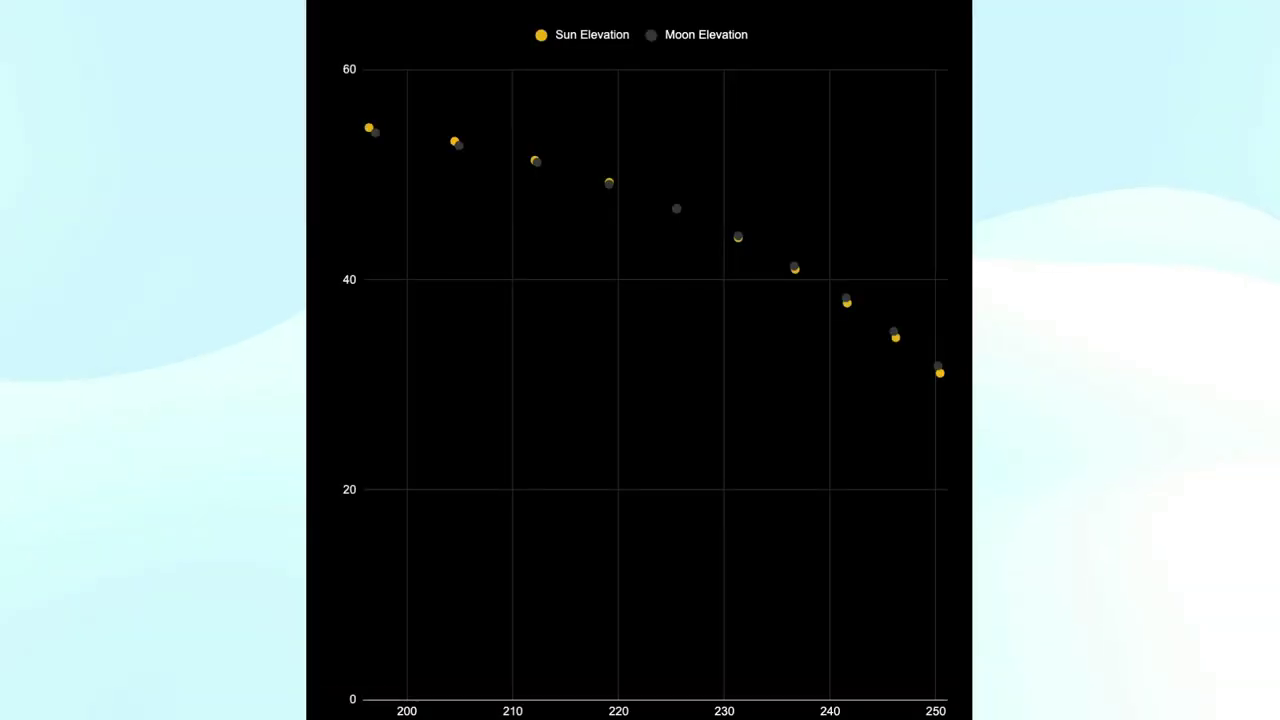